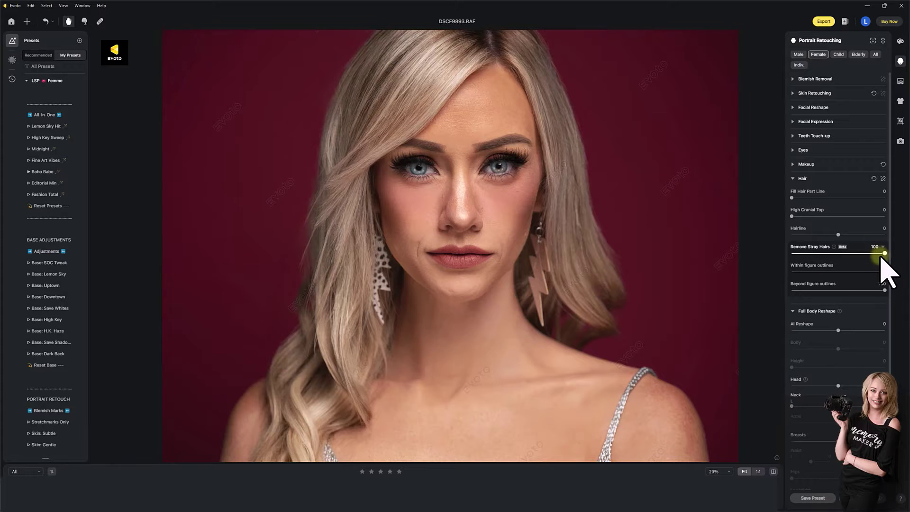
Raise Remove Stray Hairs to 100 on the blonde portrait and toggle the before/after view
{"action": "mouse_move", "coordinate": [884, 254]}
{"action": "left_mouse_down"}
{"action": "mouse_move", "coordinate": [792, 253]}
{"action": "mouse_move", "coordinate": [884, 254]}
{"action": "left_mouse_up"}
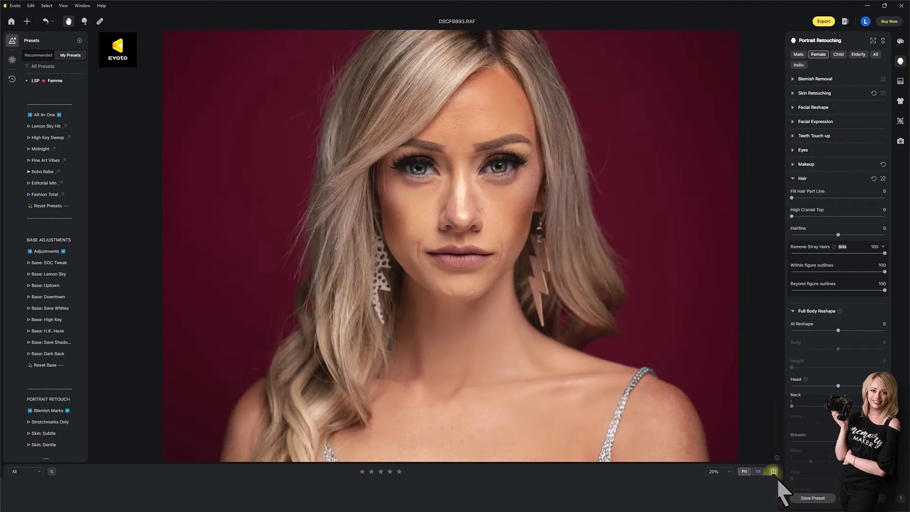
{"action": "left_click", "coordinate": [773, 472]}
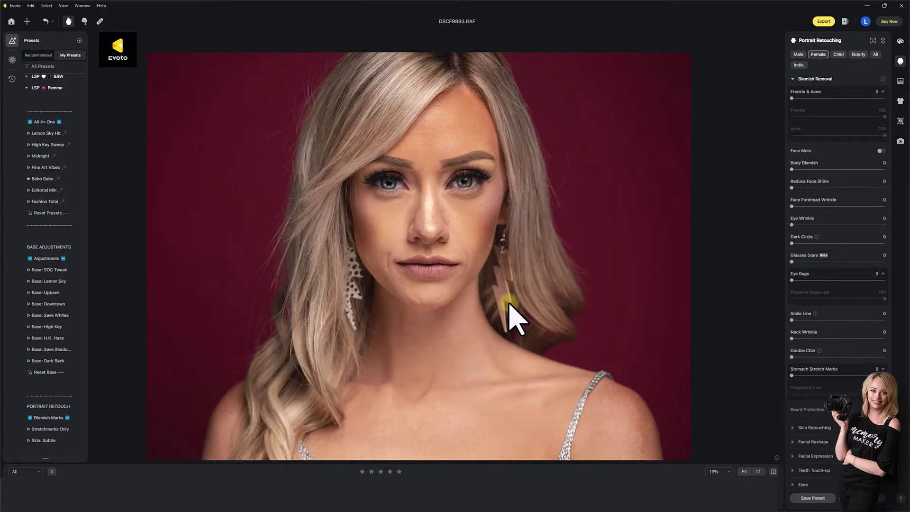
Zoom onto the face and set AI Unify Face Complexion to 100 under Skin Retouching
{"action": "scroll", "coordinate": [433, 223], "scroll_direction": "up", "scroll_amount": 2}
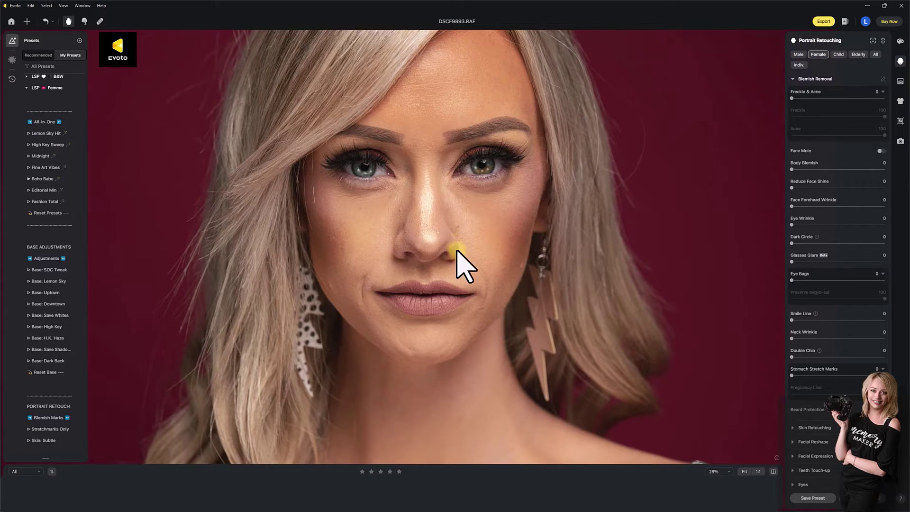
{"action": "mouse_move", "coordinate": [447, 260]}
{"action": "left_mouse_down"}
{"action": "mouse_move", "coordinate": [443, 276]}
{"action": "mouse_move", "coordinate": [442, 264]}
{"action": "left_mouse_up"}
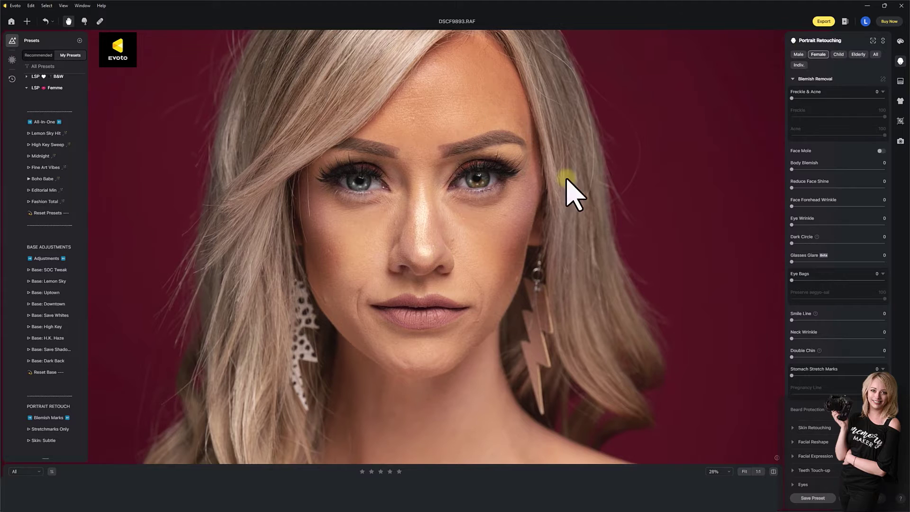
{"action": "left_click", "coordinate": [801, 96]}
{"action": "left_click", "coordinate": [793, 79]}
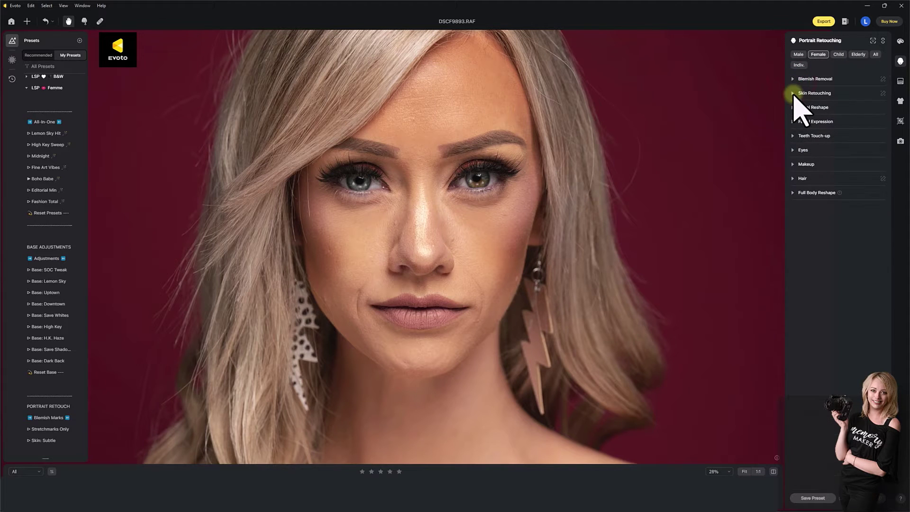
{"action": "left_click", "coordinate": [792, 92]}
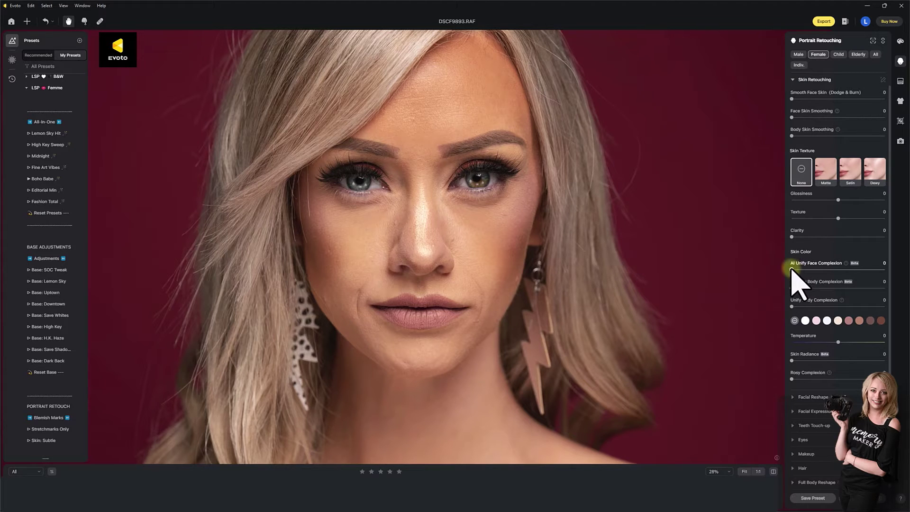
{"action": "left_click_drag", "start_coordinate": [792, 269], "coordinate": [884, 269]}
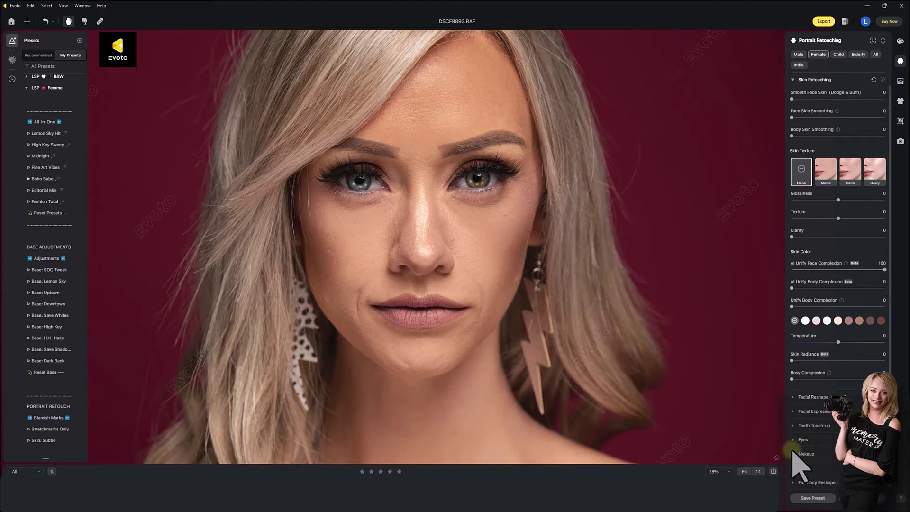
{"action": "left_click", "coordinate": [797, 453]}
Try the Nude, Chic, Sweet, Youthful, Vintage, Hardcore and Koi Makeup Suite looks
{"action": "scroll", "coordinate": [846, 307], "scroll_direction": "down", "scroll_amount": 5}
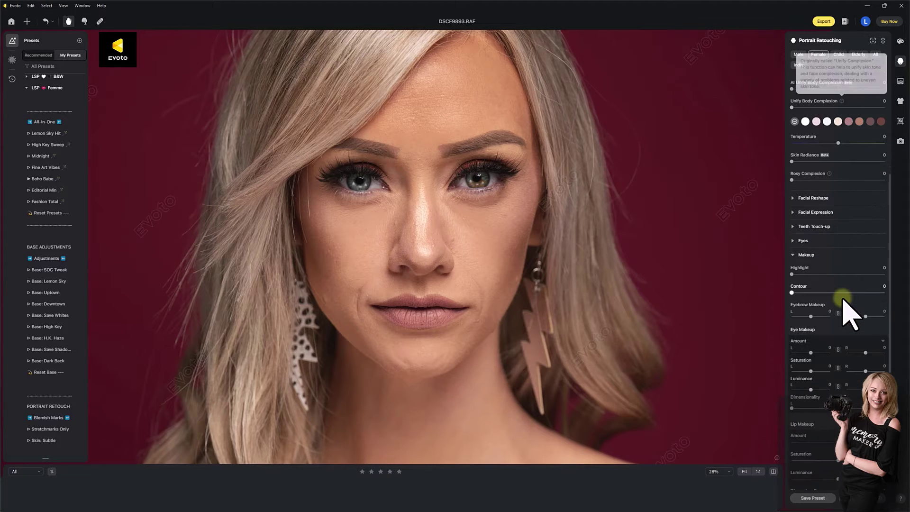
{"action": "left_click_drag", "start_coordinate": [890, 219], "coordinate": [886, 270]}
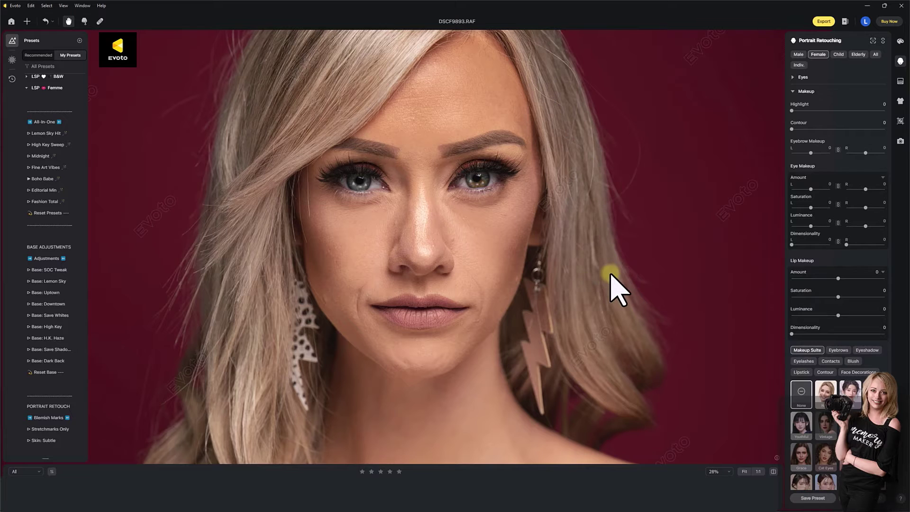
{"action": "scroll", "coordinate": [863, 325], "scroll_direction": "down", "scroll_amount": 3}
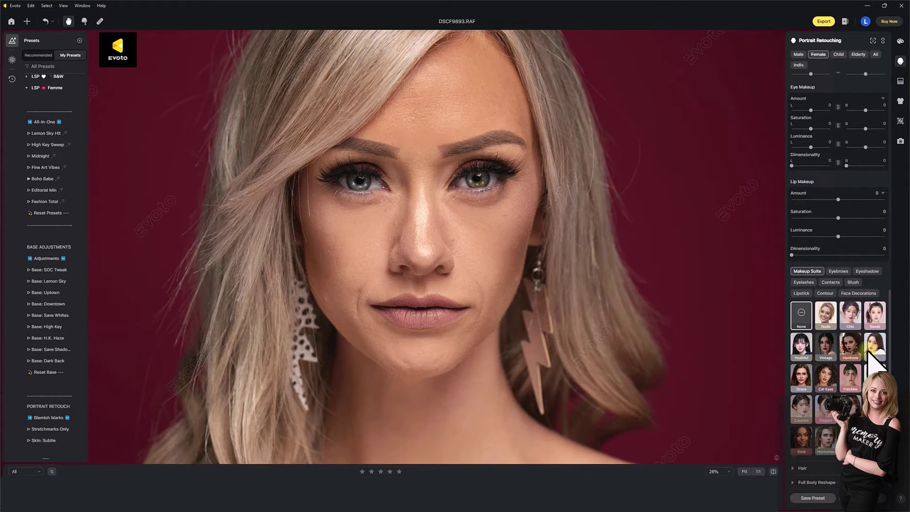
{"action": "left_click", "coordinate": [827, 319]}
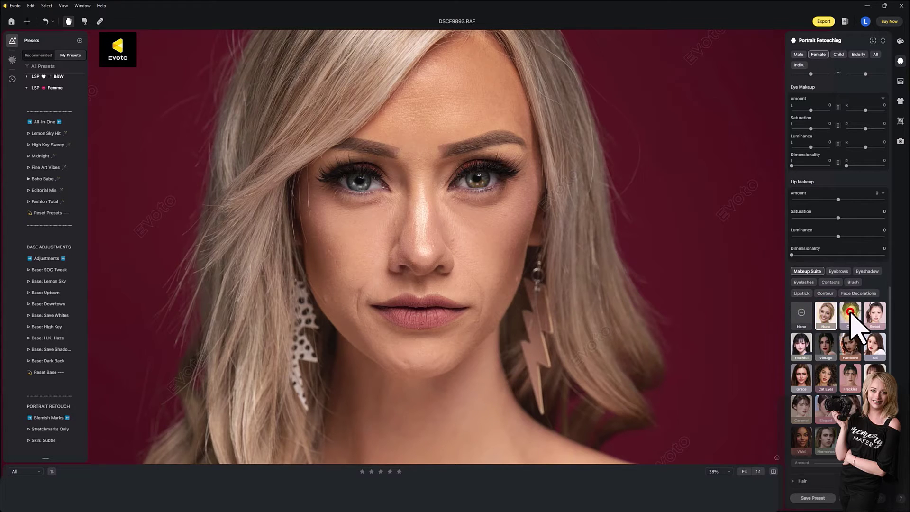
{"action": "left_click", "coordinate": [850, 315]}
{"action": "left_click", "coordinate": [871, 318]}
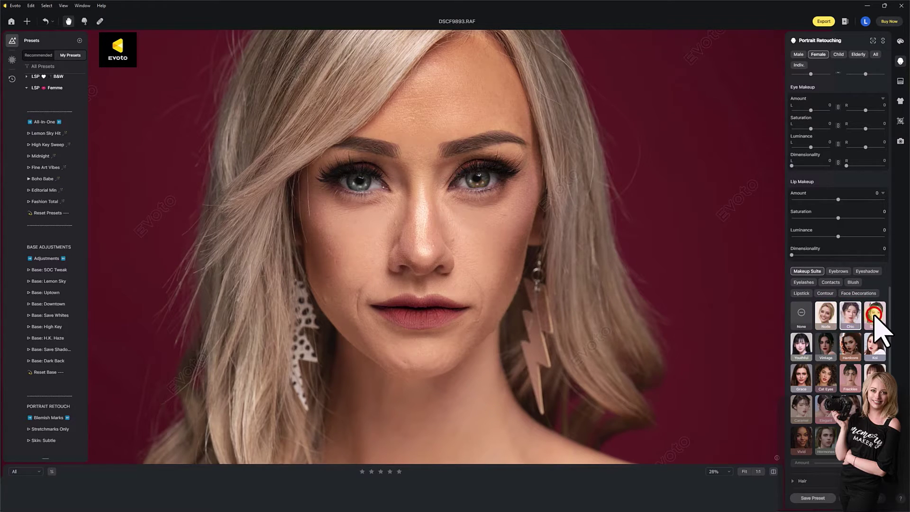
{"action": "left_click", "coordinate": [800, 349]}
{"action": "left_click", "coordinate": [825, 346]}
{"action": "left_click", "coordinate": [851, 346]}
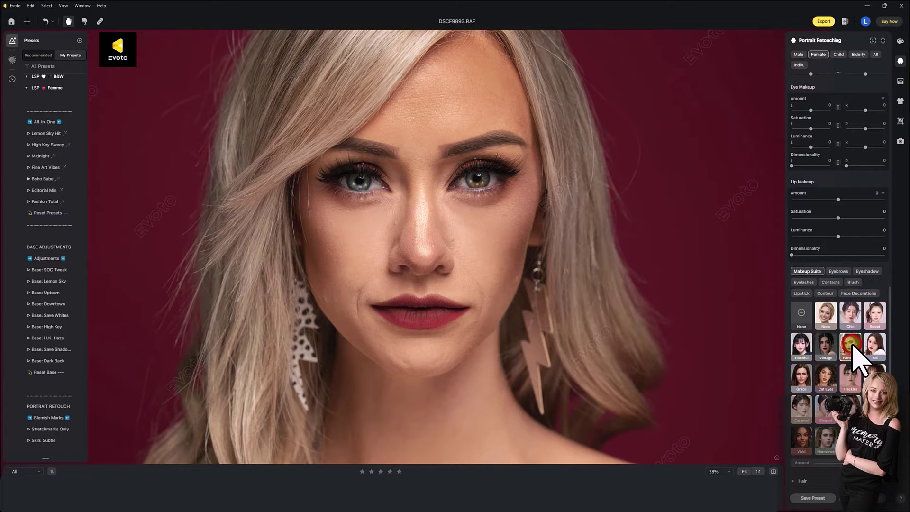
{"action": "left_click", "coordinate": [875, 347]}
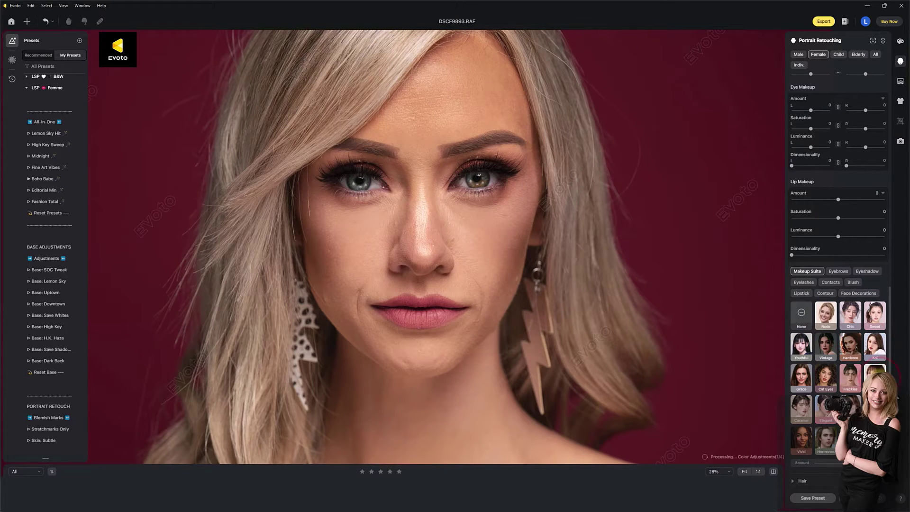
Try the Freckles, Cat Eyes, Grace and one more look, then bring up eyelash styles
{"action": "left_click", "coordinate": [852, 377]}
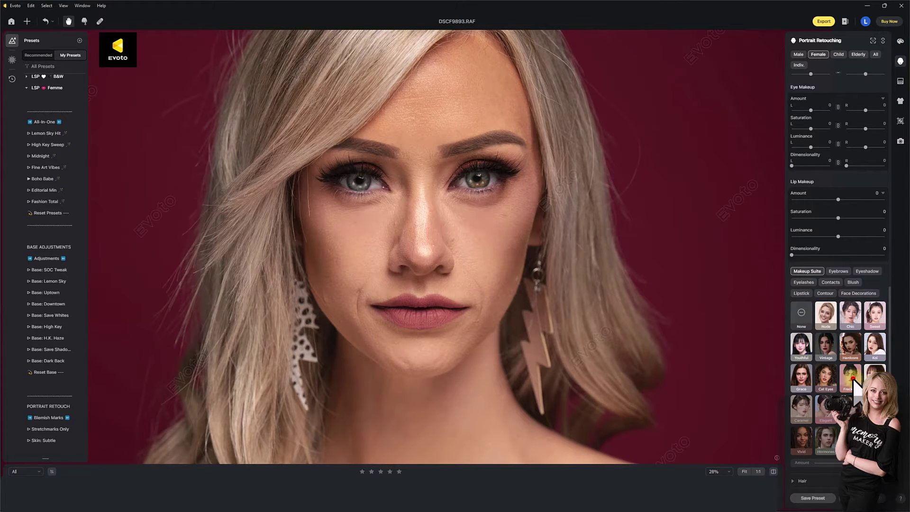
{"action": "left_click", "coordinate": [827, 378]}
{"action": "left_click", "coordinate": [801, 377]}
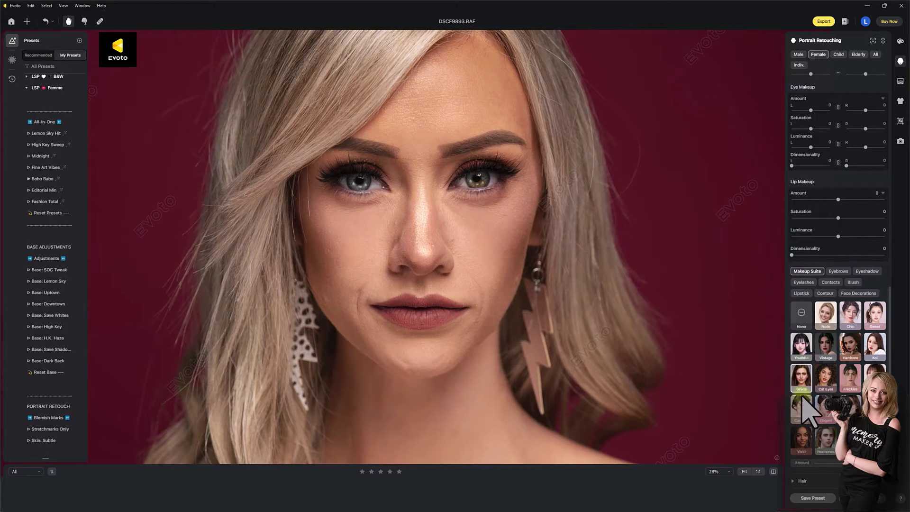
{"action": "left_click", "coordinate": [828, 412]}
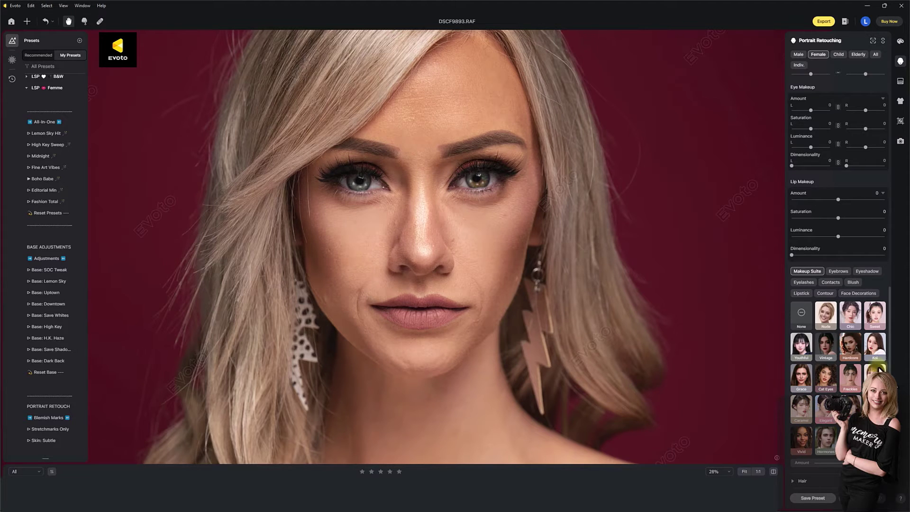
{"action": "left_click", "coordinate": [804, 282]}
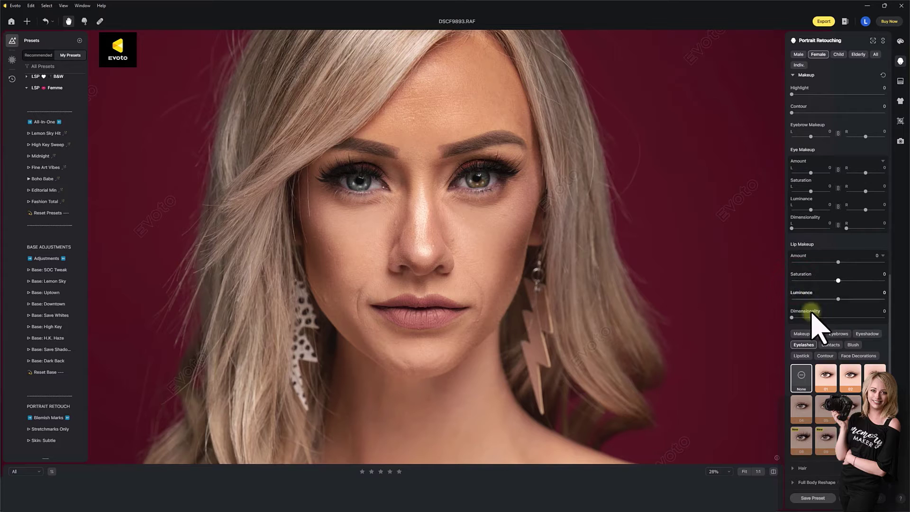
Apply eyelash styles 01, 04 and 08, then lipstick shades 01, 02 and 05
{"action": "left_click", "coordinate": [825, 378]}
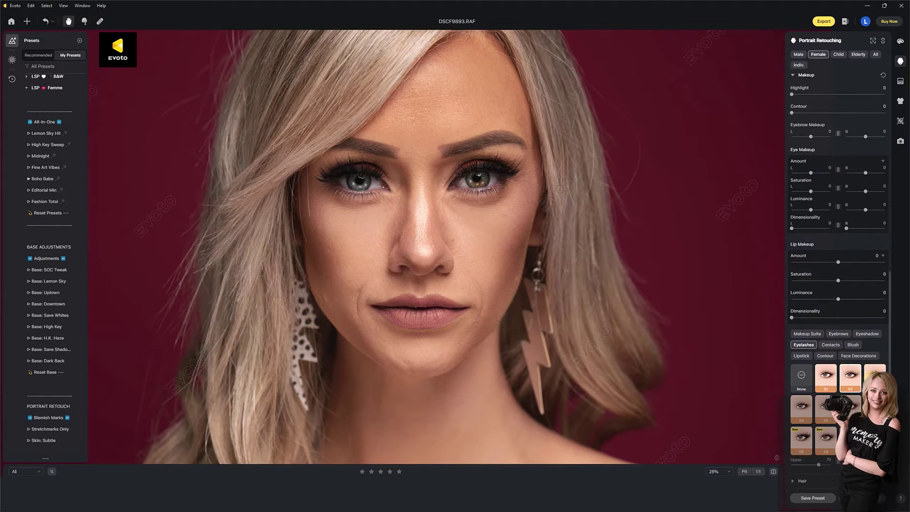
{"action": "left_click", "coordinate": [800, 408]}
{"action": "left_click", "coordinate": [801, 439]}
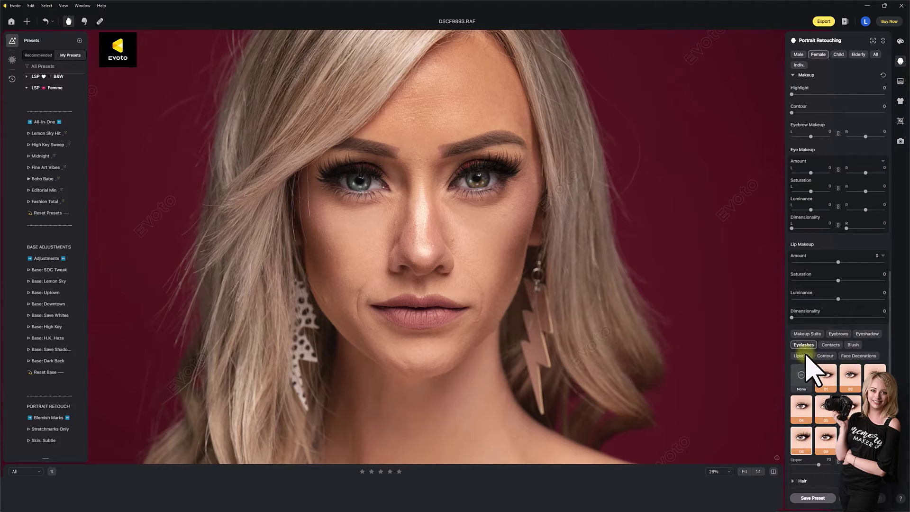
{"action": "left_click", "coordinate": [804, 356]}
{"action": "left_click", "coordinate": [825, 384]}
{"action": "left_click", "coordinate": [851, 378]}
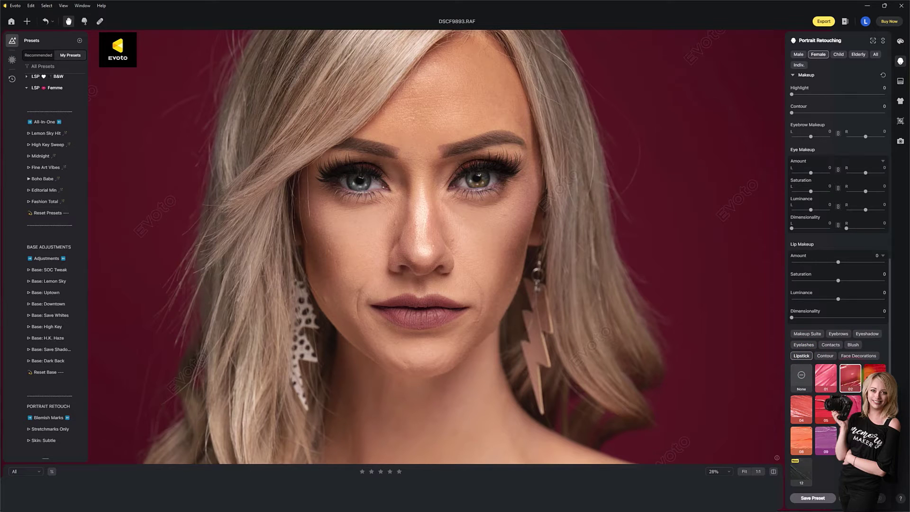
{"action": "left_click", "coordinate": [825, 407]}
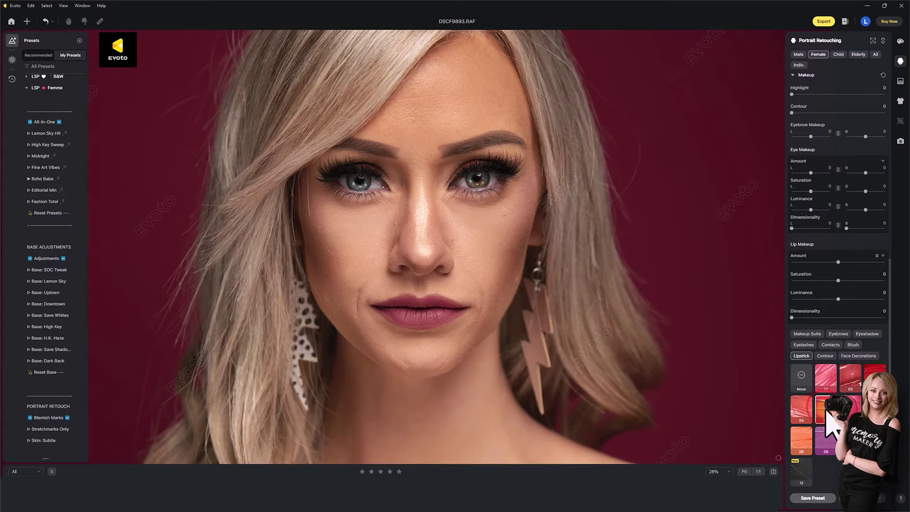
Add a cheek blush preset and contact lens style 02
{"action": "left_click", "coordinate": [850, 345]}
{"action": "left_click", "coordinate": [854, 401]}
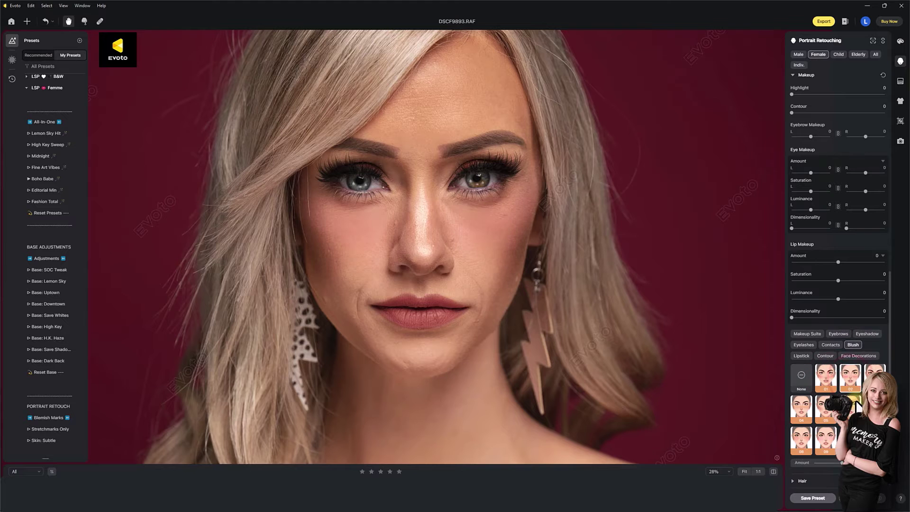
{"action": "left_click", "coordinate": [830, 346]}
{"action": "left_click", "coordinate": [826, 380]}
{"action": "left_click", "coordinate": [850, 377]}
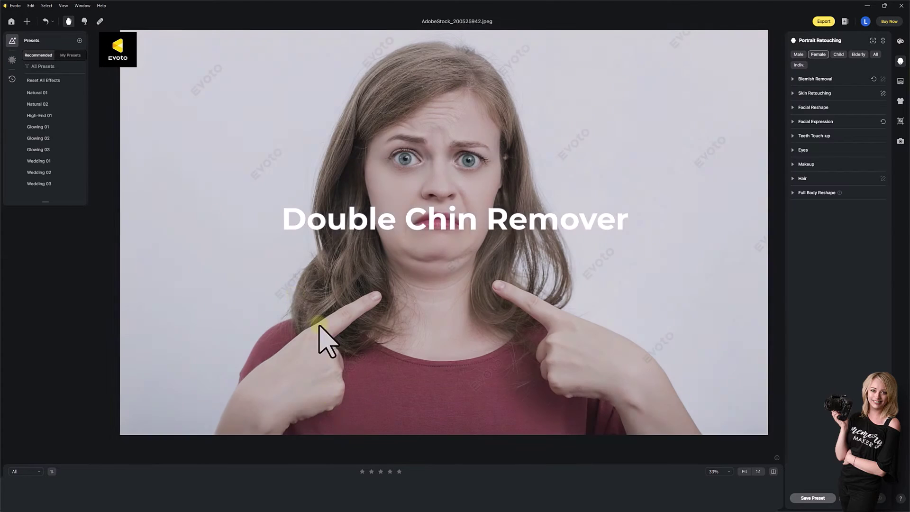
Set Double Chin to 100 in Blemish Removal and compare before/after several times
{"action": "scroll", "coordinate": [474, 259], "scroll_direction": "up", "scroll_amount": 2}
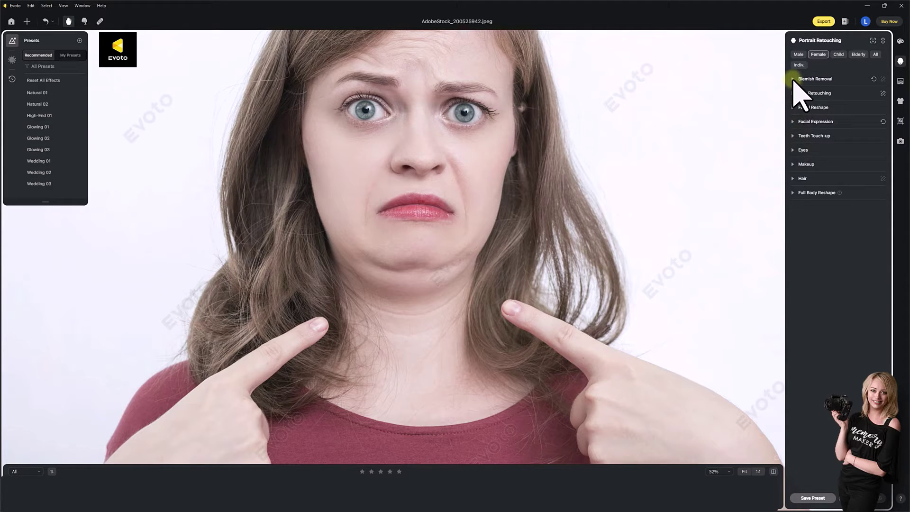
{"action": "left_click", "coordinate": [793, 79]}
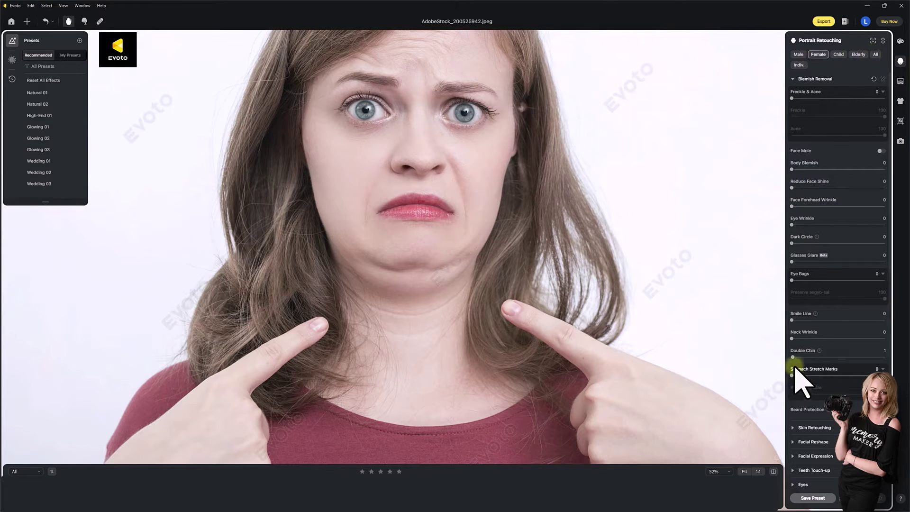
{"action": "left_click_drag", "start_coordinate": [792, 356], "coordinate": [896, 361]}
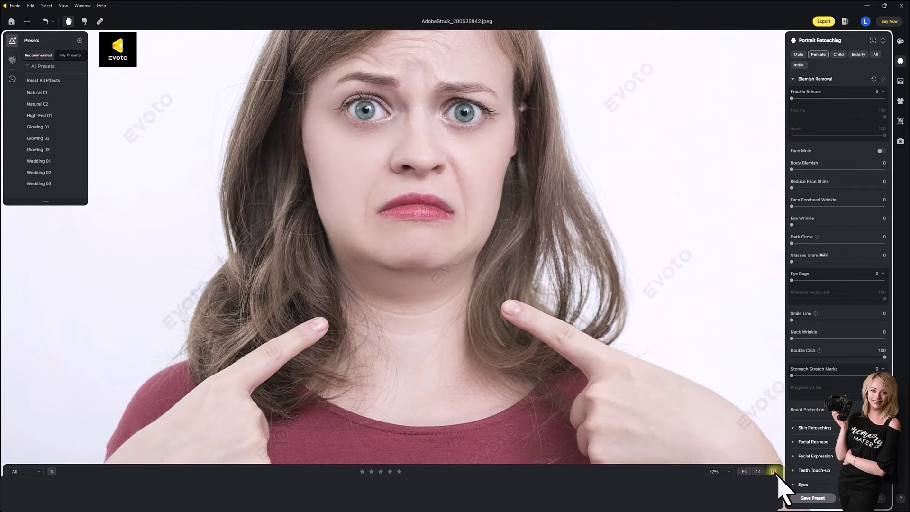
{"action": "left_click", "coordinate": [774, 471]}
{"action": "left_click", "coordinate": [775, 472]}
{"action": "left_click", "coordinate": [774, 472]}
{"action": "left_click", "coordinate": [774, 471]}
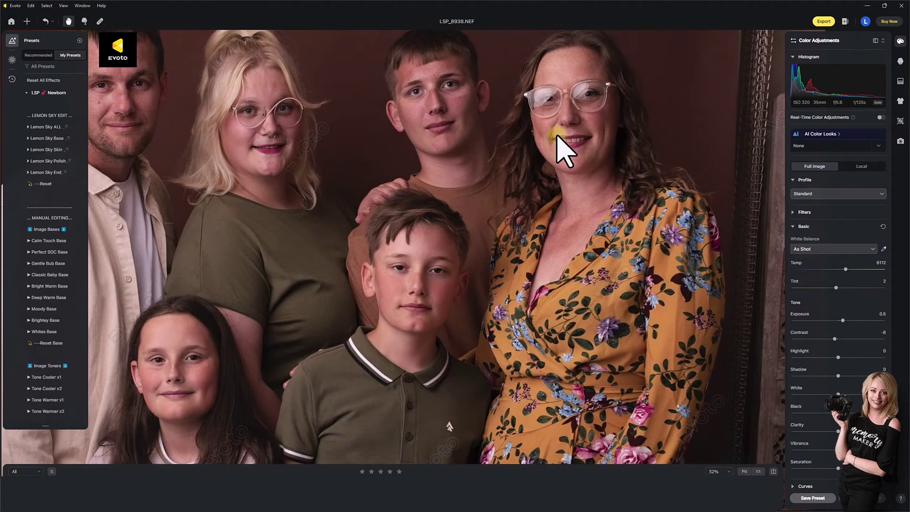
Zoom onto the mother's glasses and set Glasses Glare to 100, comparing with the original
{"action": "left_click_drag", "start_coordinate": [564, 147], "coordinate": [491, 187]}
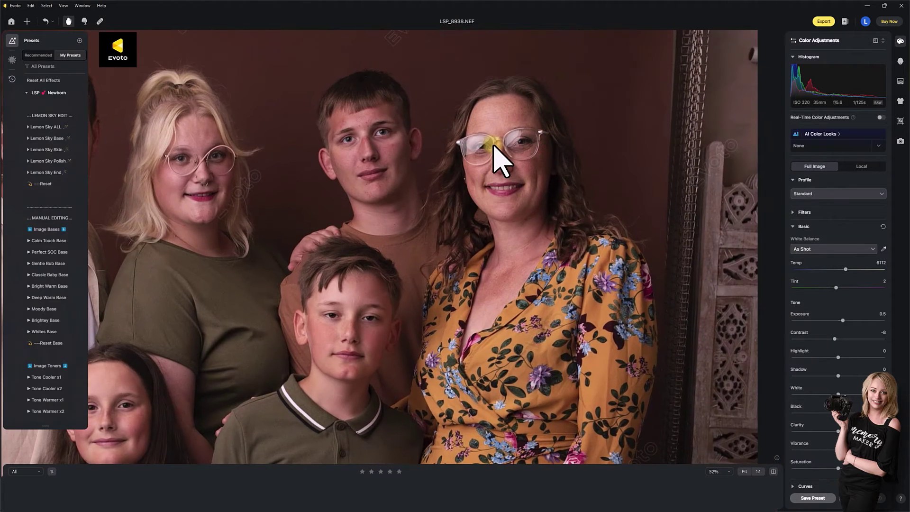
{"action": "scroll", "coordinate": [493, 150], "scroll_direction": "up", "scroll_amount": 2}
{"action": "scroll", "coordinate": [513, 161], "scroll_direction": "up", "scroll_amount": 3}
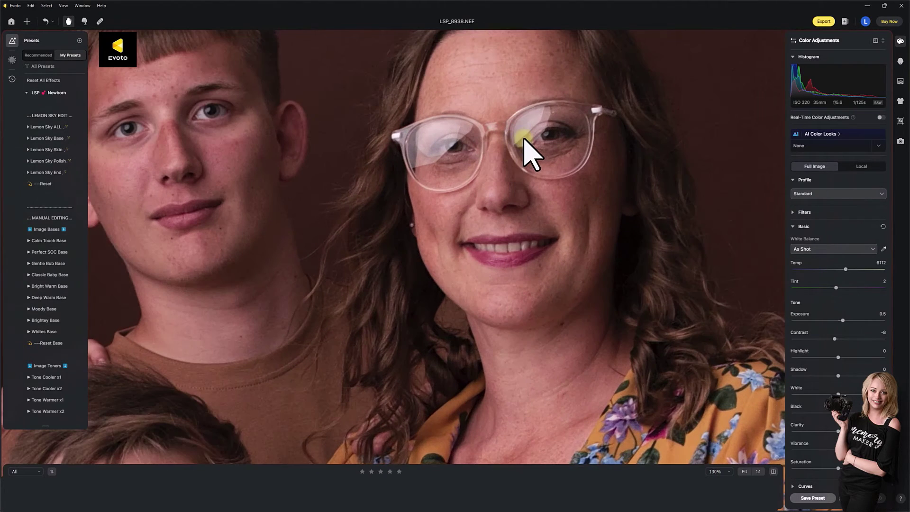
{"action": "left_click_drag", "start_coordinate": [523, 139], "coordinate": [505, 163]}
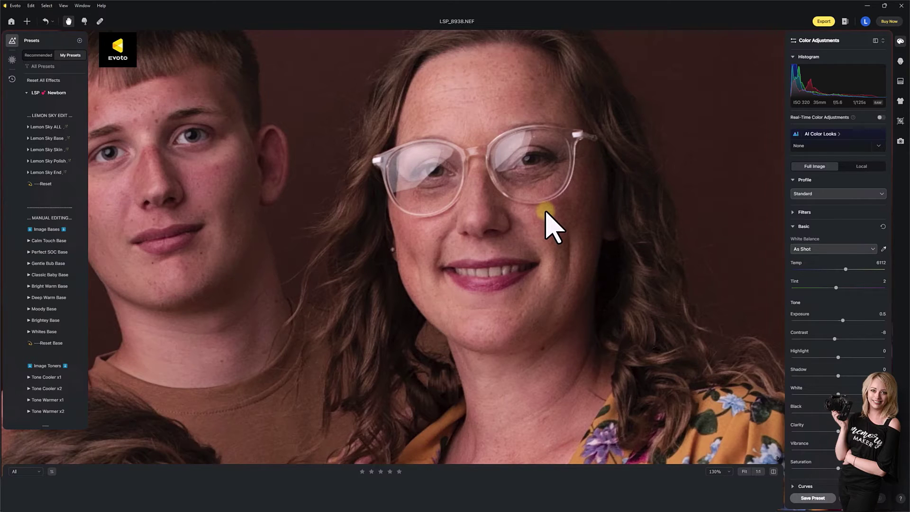
{"action": "left_click", "coordinate": [900, 61]}
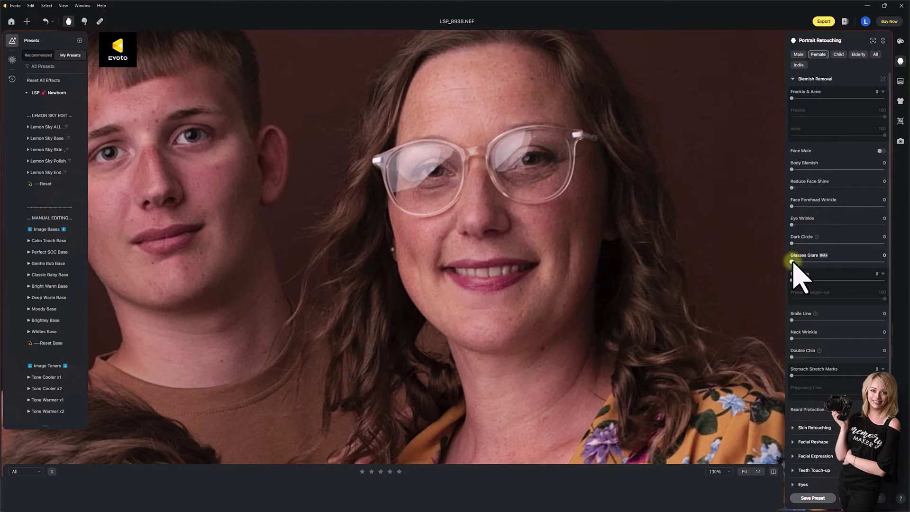
{"action": "left_click_drag", "start_coordinate": [794, 262], "coordinate": [895, 262]}
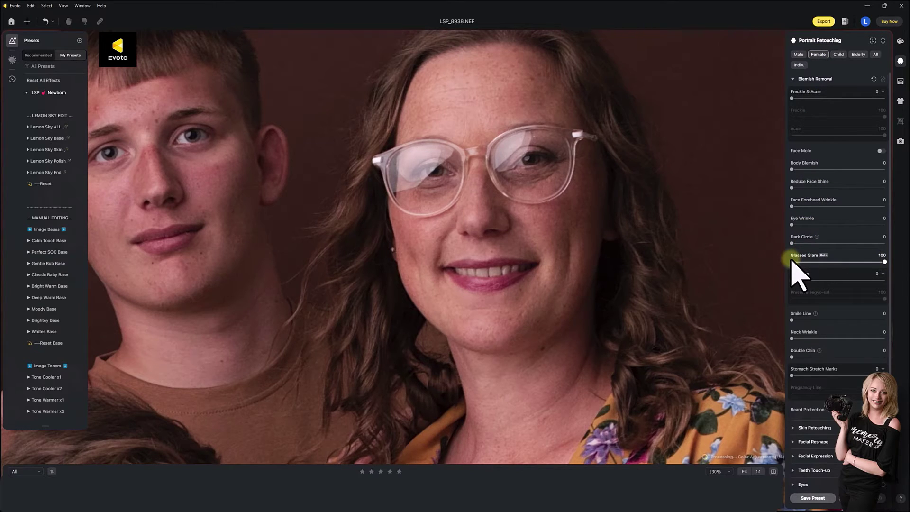
{"action": "left_click", "coordinate": [774, 471]}
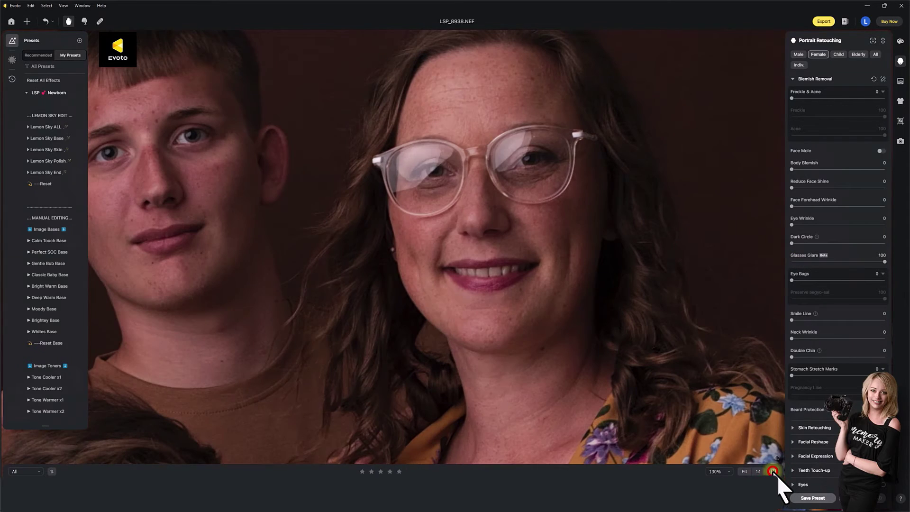
{"action": "left_click", "coordinate": [773, 471]}
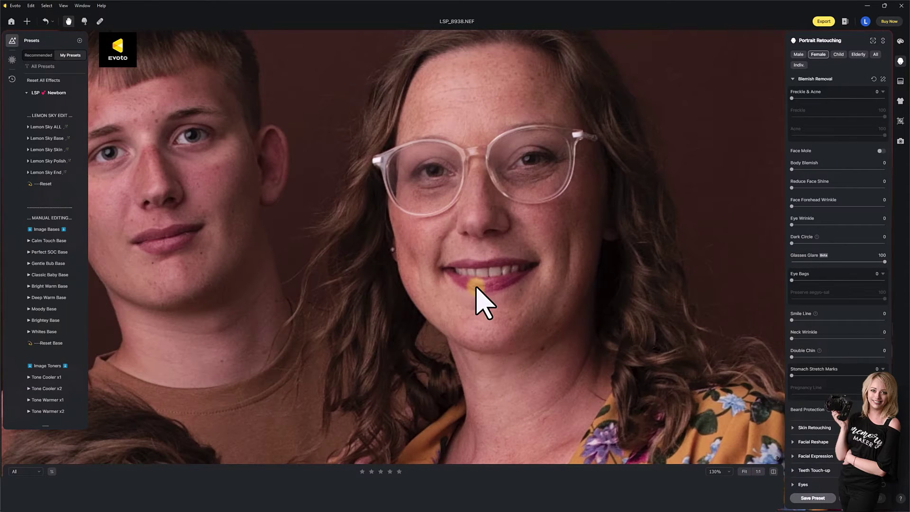
Pan over the teen and mother, then move on to the next photo
{"action": "scroll", "coordinate": [477, 300], "scroll_direction": "down", "scroll_amount": 5}
{"action": "scroll", "coordinate": [577, 265], "scroll_direction": "up", "scroll_amount": 3}
{"action": "left_click_drag", "start_coordinate": [583, 277], "coordinate": [484, 355]}
{"action": "scroll", "coordinate": [477, 207], "scroll_direction": "up", "scroll_amount": 2}
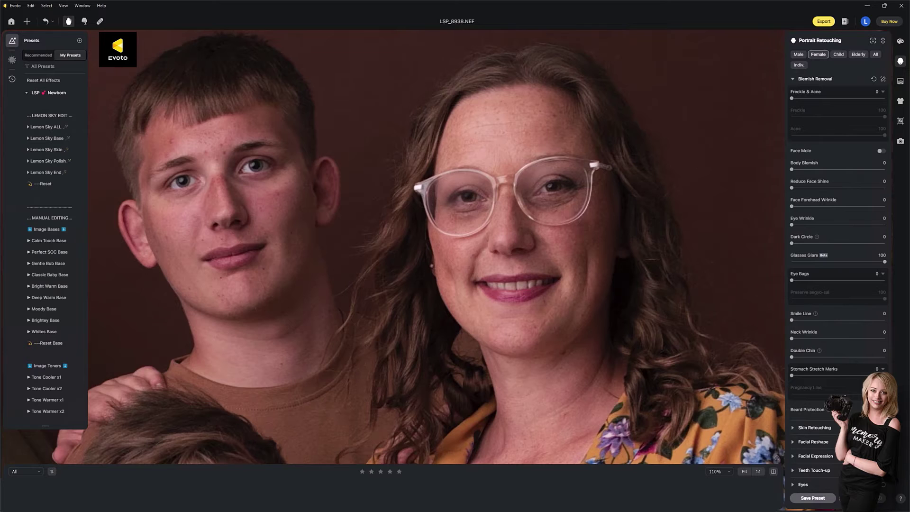
{"action": "key", "text": "Left"}
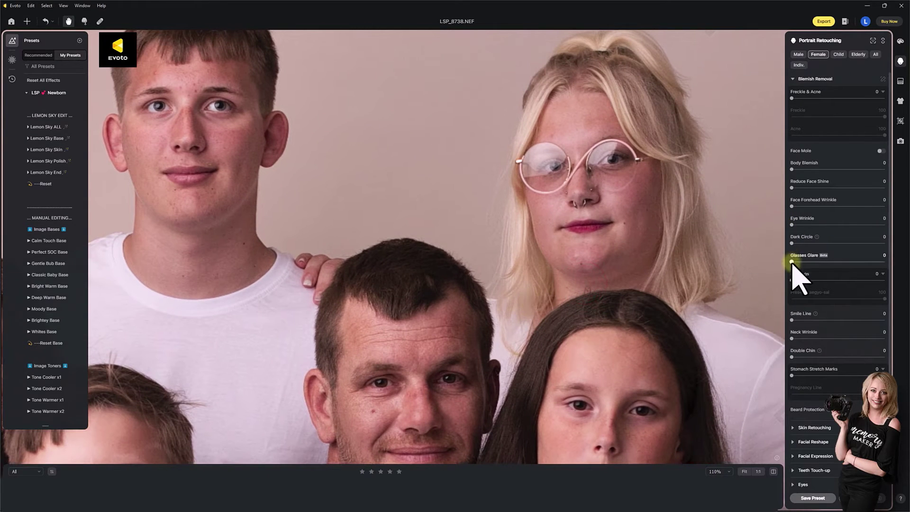
Set Glasses Glare to 100 on this photo and compare with the original
{"action": "left_click", "coordinate": [795, 262]}
{"action": "left_click_drag", "start_coordinate": [804, 265], "coordinate": [889, 259]}
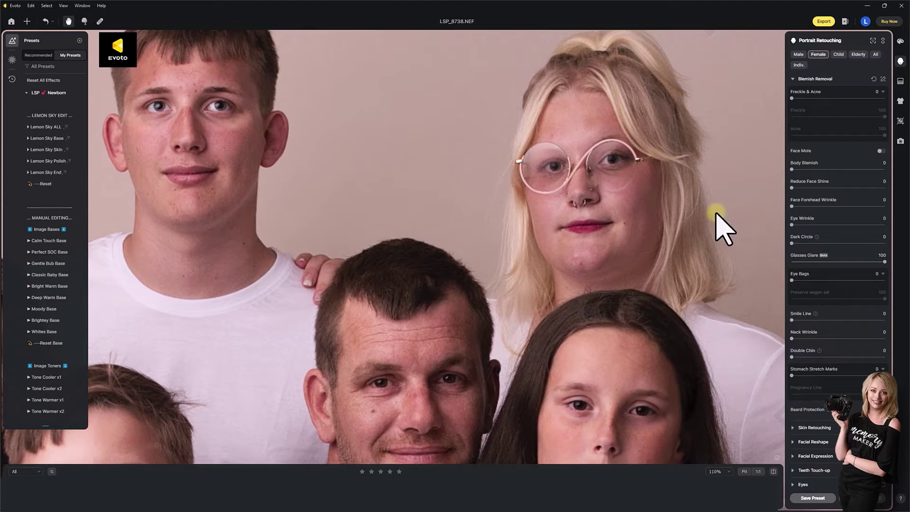
{"action": "left_click", "coordinate": [773, 471]}
Review the woman and boy, undo the glare fix and apply the Lemon Sky ALL preset
{"action": "left_click_drag", "start_coordinate": [176, 241], "coordinate": [594, 181]}
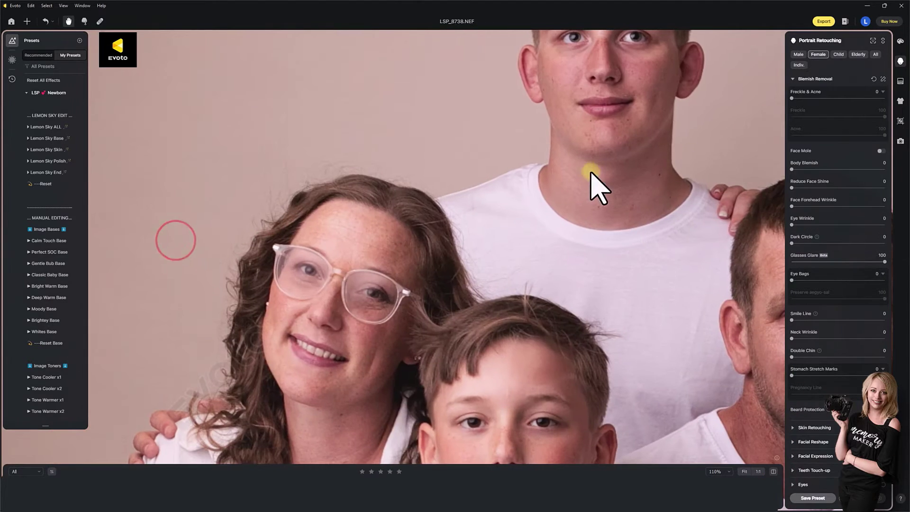
{"action": "left_click_drag", "start_coordinate": [319, 290], "coordinate": [375, 260]}
{"action": "left_click", "coordinate": [777, 475]}
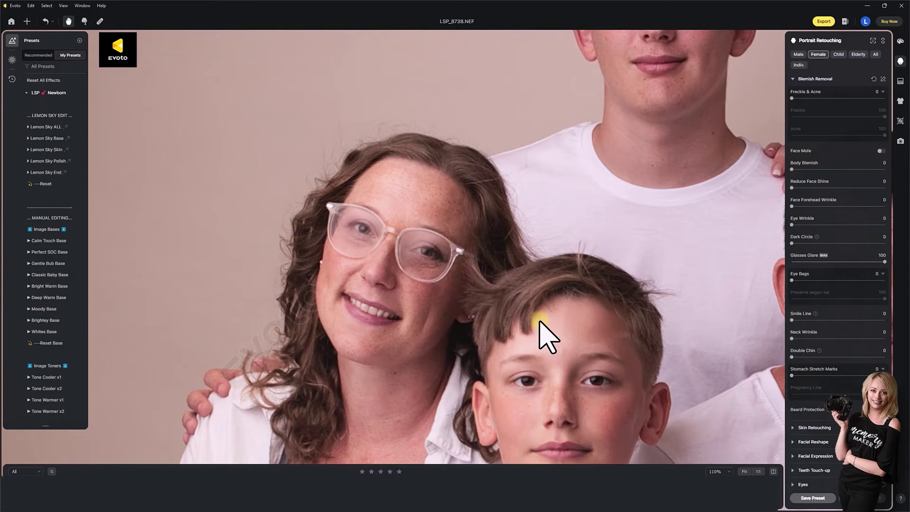
{"action": "left_click_drag", "start_coordinate": [542, 324], "coordinate": [519, 318]}
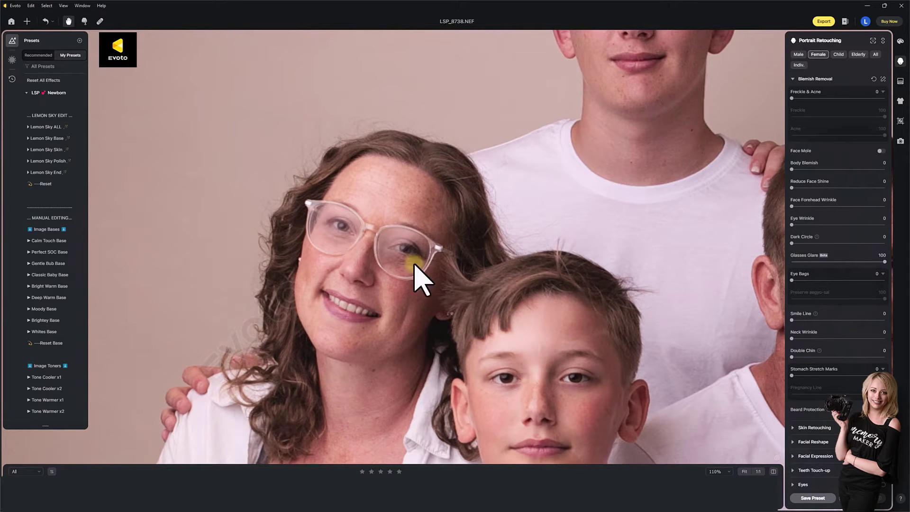
{"action": "scroll", "coordinate": [317, 227], "scroll_direction": "up", "scroll_amount": 1}
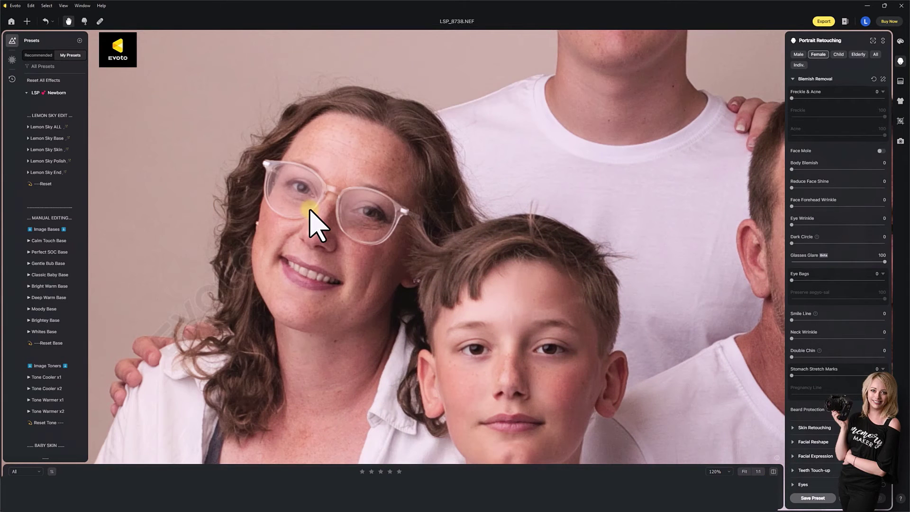
{"action": "left_click", "coordinate": [46, 21]}
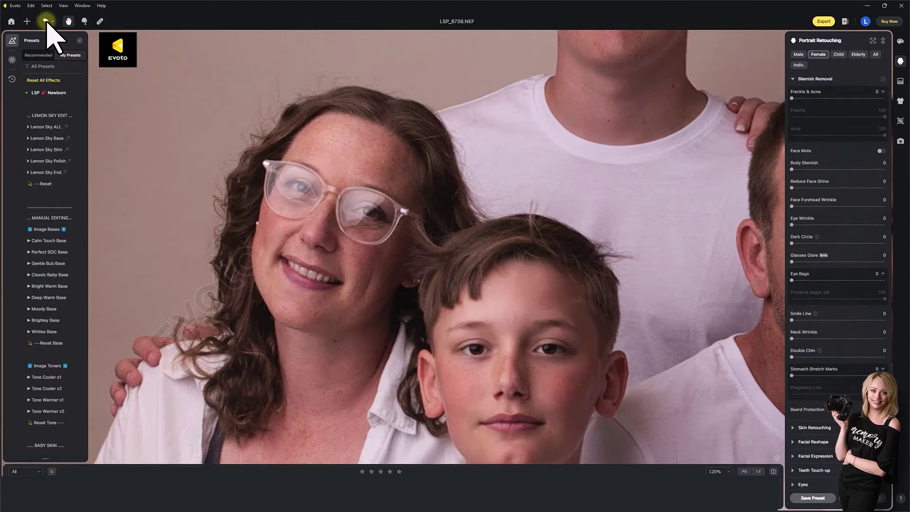
{"action": "left_click", "coordinate": [47, 127]}
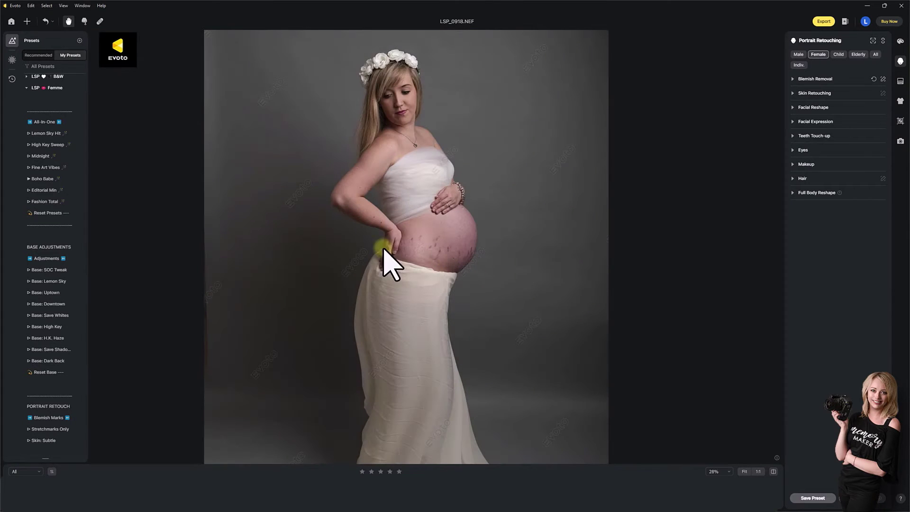
Zoom in, expand Blemish Removal and push Stomach Stretch Marks to 100
{"action": "scroll", "coordinate": [446, 283], "scroll_direction": "up", "scroll_amount": 3}
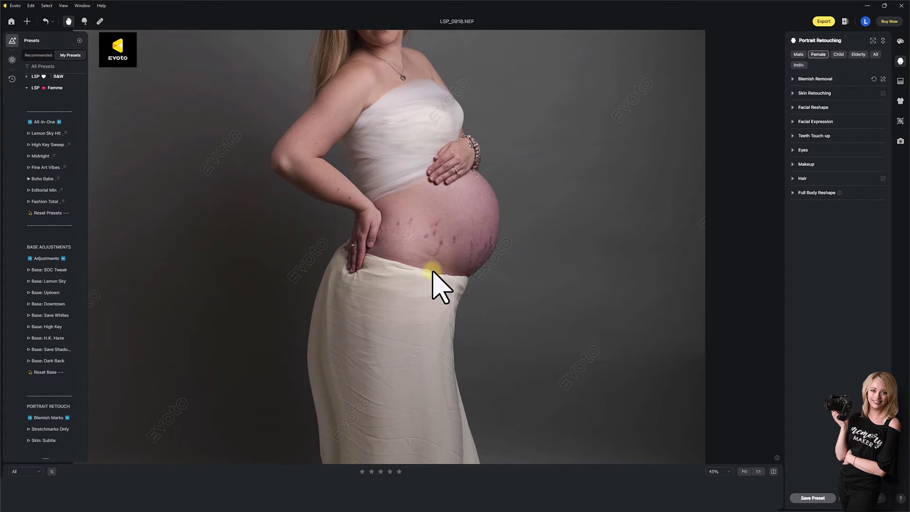
{"action": "scroll", "coordinate": [439, 280], "scroll_direction": "up", "scroll_amount": 2}
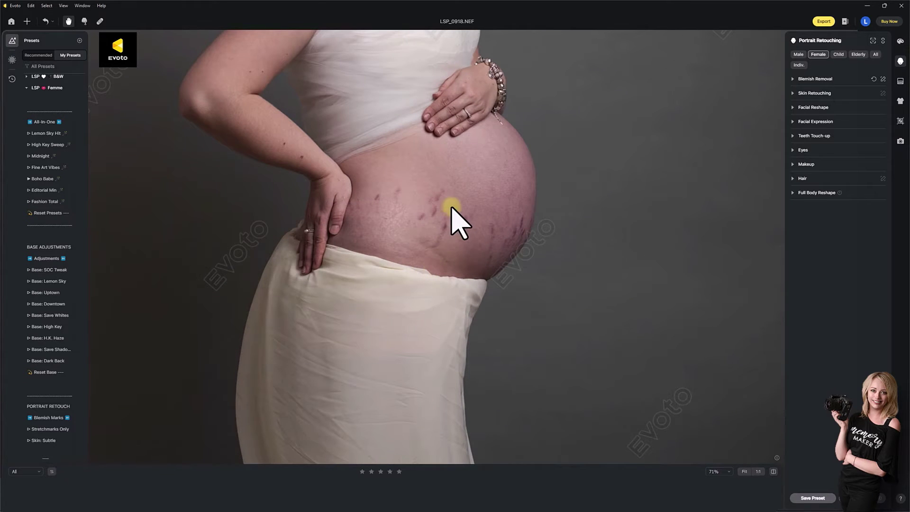
{"action": "scroll", "coordinate": [447, 223], "scroll_direction": "up", "scroll_amount": 2}
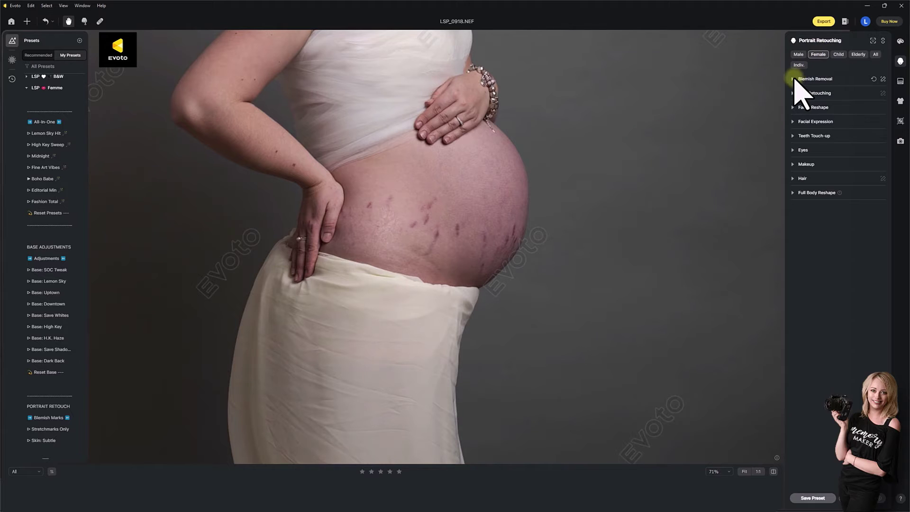
{"action": "left_click", "coordinate": [792, 79]}
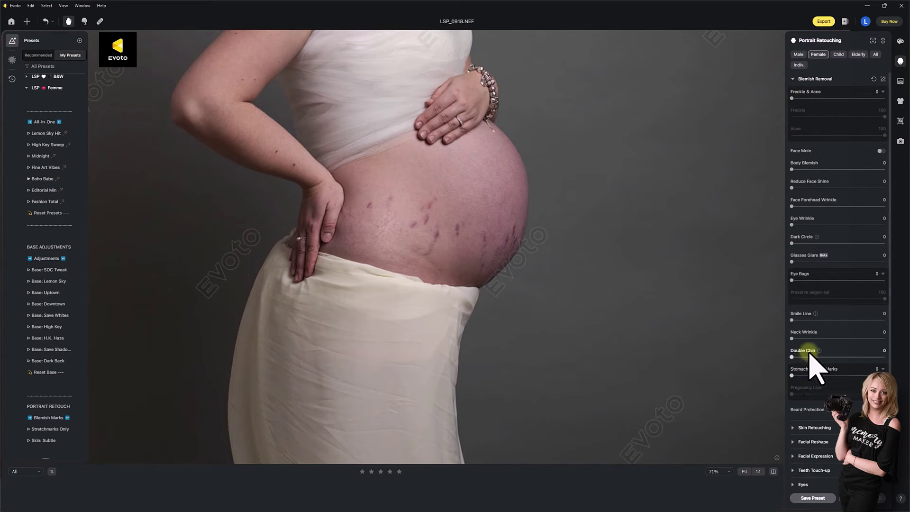
{"action": "left_click_drag", "start_coordinate": [799, 375], "coordinate": [897, 392]}
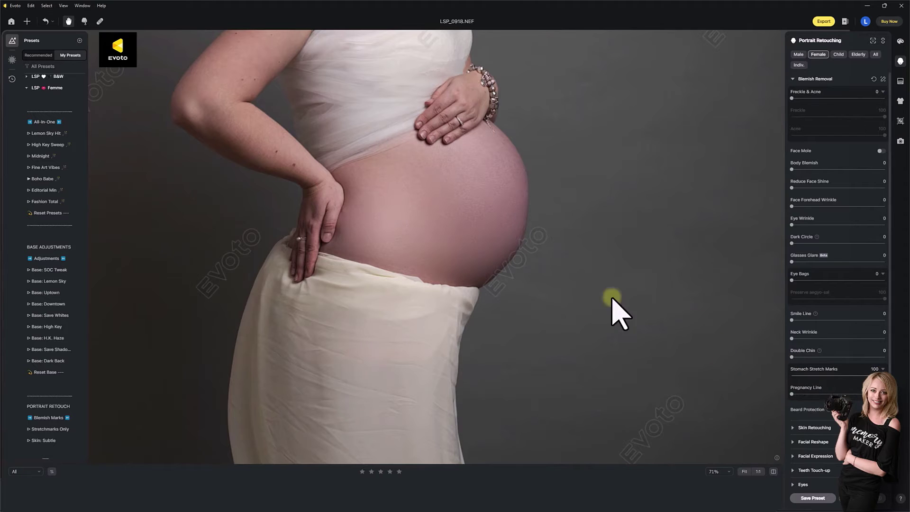
{"action": "scroll", "coordinate": [431, 236], "scroll_direction": "up", "scroll_amount": 2}
{"action": "scroll", "coordinate": [431, 235], "scroll_direction": "up", "scroll_amount": 1}
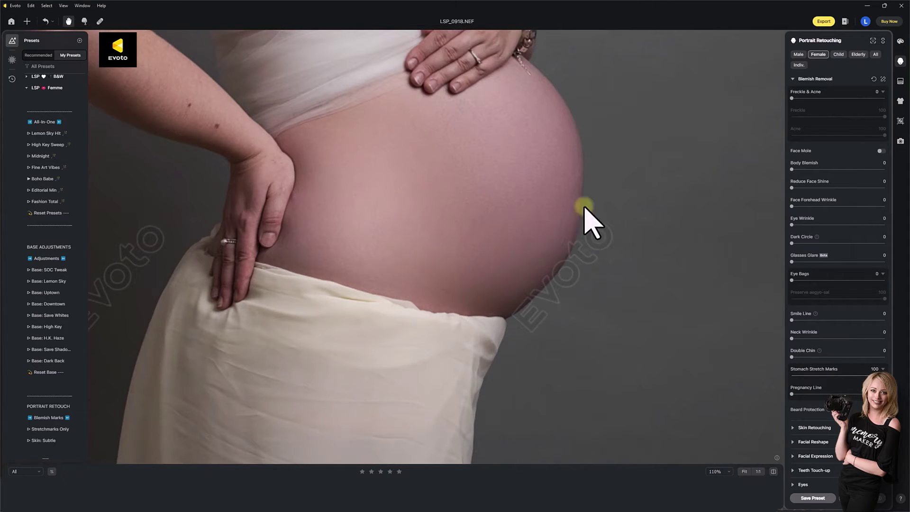
Lower Stomach Stretch Marks and settle it at 74, leaving Pregnancy Line at 0
{"action": "left_click", "coordinate": [811, 374]}
{"action": "left_click_drag", "start_coordinate": [801, 375], "coordinate": [881, 375]}
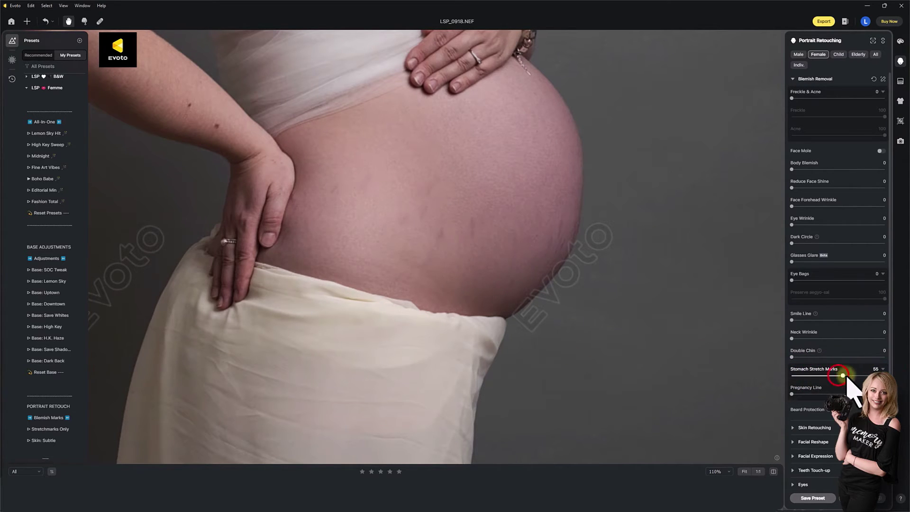
{"action": "left_click_drag", "start_coordinate": [843, 375], "coordinate": [849, 375]}
{"action": "left_click", "coordinate": [794, 394]}
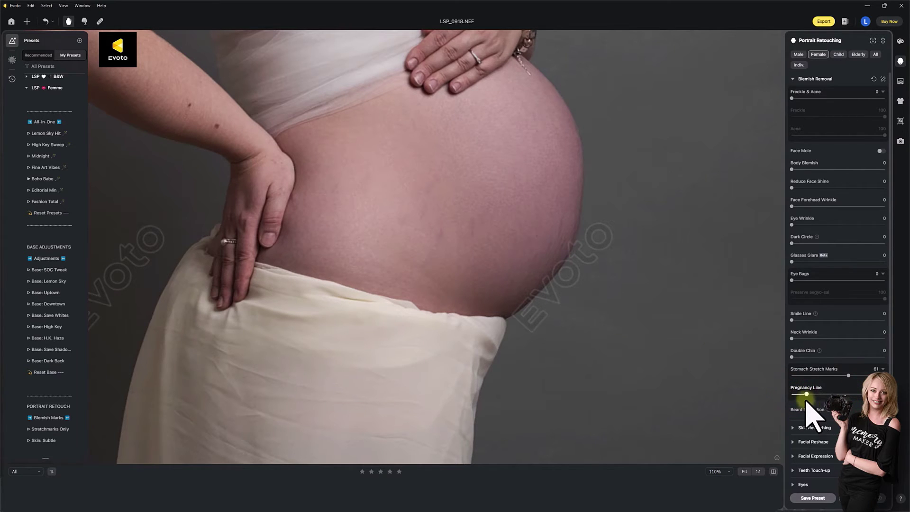
{"action": "mouse_move", "coordinate": [806, 394]}
{"action": "left_mouse_down"}
{"action": "mouse_move", "coordinate": [833, 395]}
{"action": "mouse_move", "coordinate": [802, 398]}
{"action": "mouse_move", "coordinate": [806, 406]}
{"action": "mouse_move", "coordinate": [790, 397]}
{"action": "left_mouse_up"}
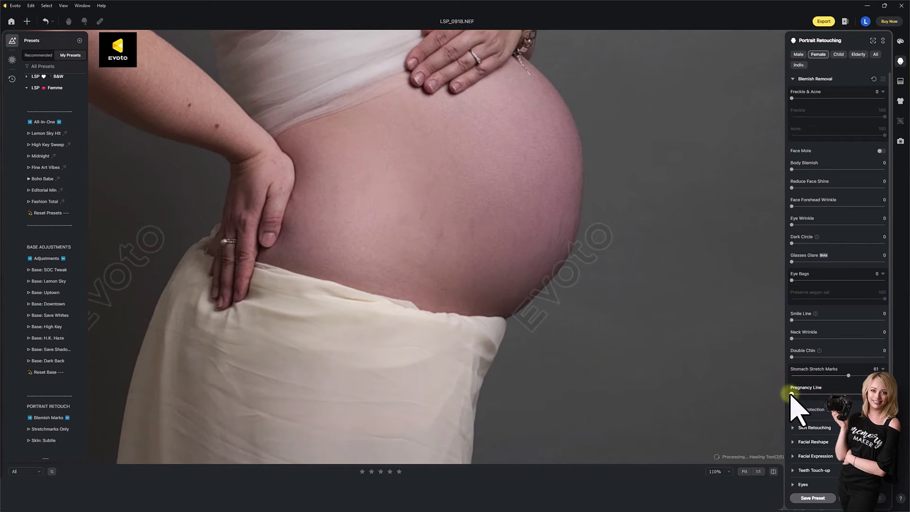
{"action": "left_click", "coordinate": [848, 376]}
{"action": "left_click_drag", "start_coordinate": [858, 376], "coordinate": [860, 375]}
Raise Freckle & Acne to 100, then set Body Blemish 33 and Reduce Face Shine 36
{"action": "scroll", "coordinate": [508, 182], "scroll_direction": "up", "scroll_amount": 10}
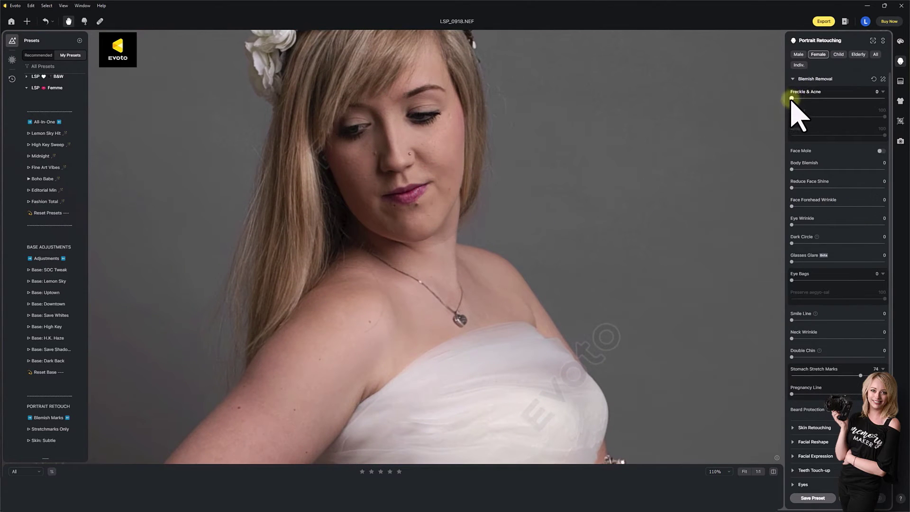
{"action": "left_click_drag", "start_coordinate": [791, 98], "coordinate": [884, 98]}
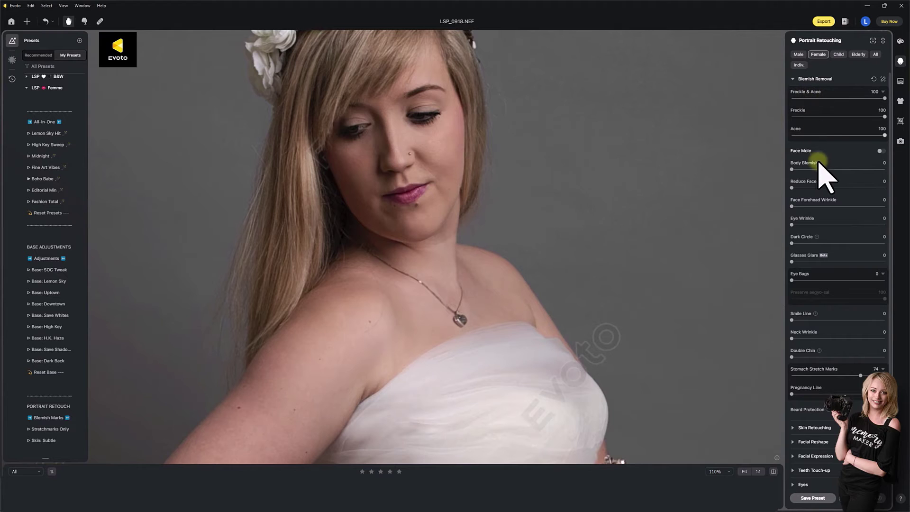
{"action": "left_click_drag", "start_coordinate": [791, 169], "coordinate": [824, 187]}
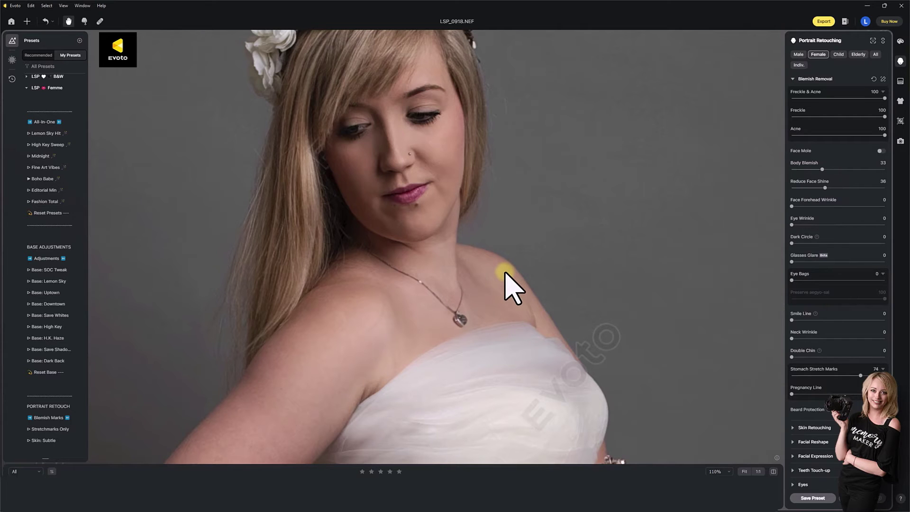
{"action": "left_click", "coordinate": [493, 358]}
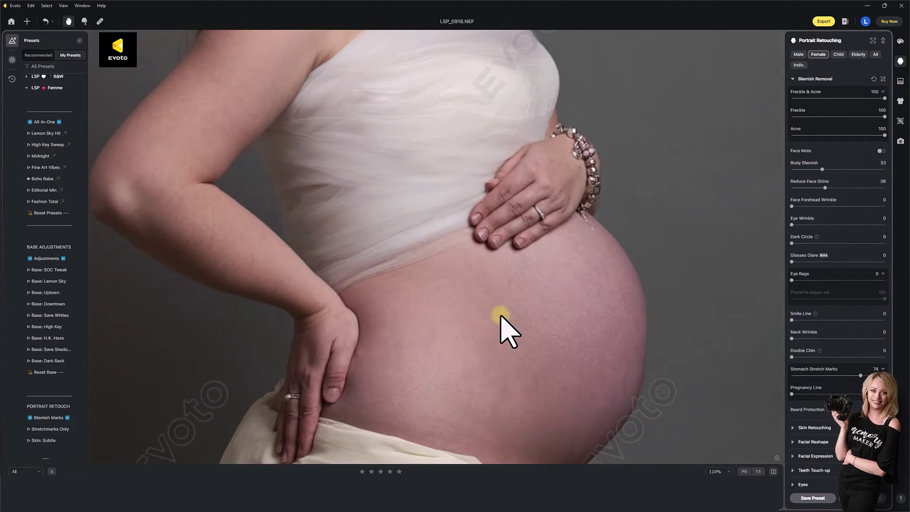
{"action": "left_click", "coordinate": [500, 317]}
{"action": "mouse_move", "coordinate": [463, 268]}
{"action": "left_mouse_down"}
{"action": "mouse_move", "coordinate": [444, 245]}
{"action": "mouse_move", "coordinate": [453, 216]}
{"action": "left_mouse_up"}
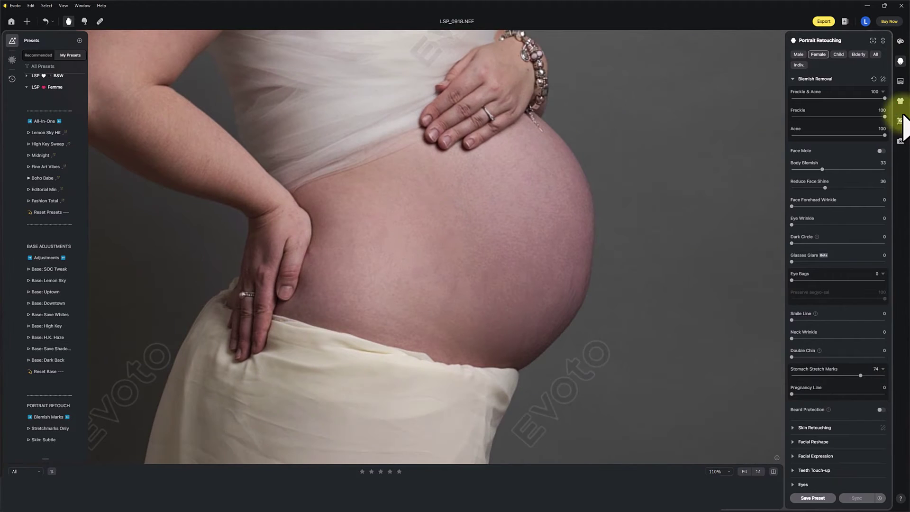
Compare the skirt with De-wrinkle Clothing off and on, settling it at 89
{"action": "left_click", "coordinate": [901, 101]}
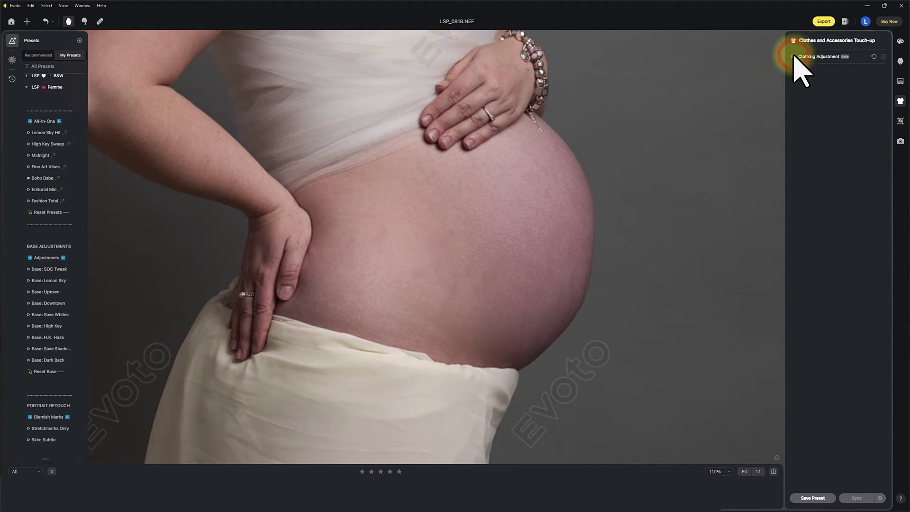
{"action": "left_click", "coordinate": [800, 56]}
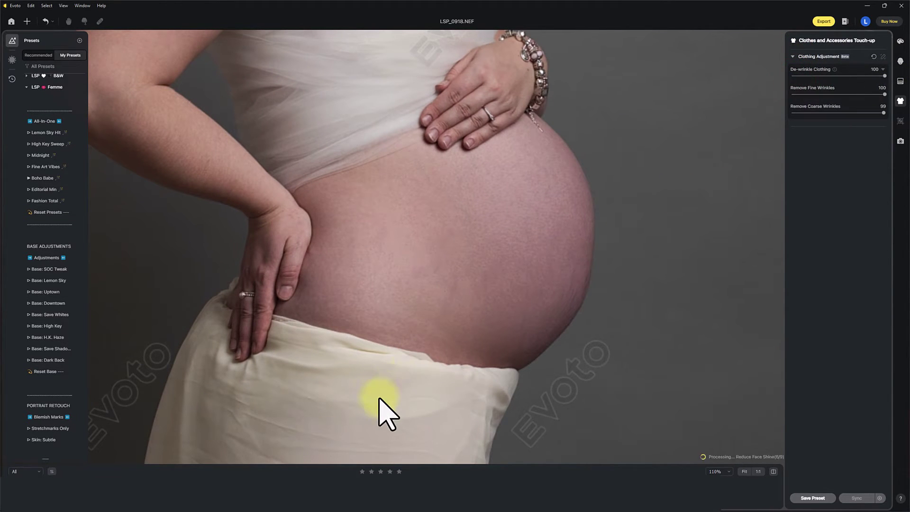
{"action": "left_click_drag", "start_coordinate": [378, 417], "coordinate": [384, 160]}
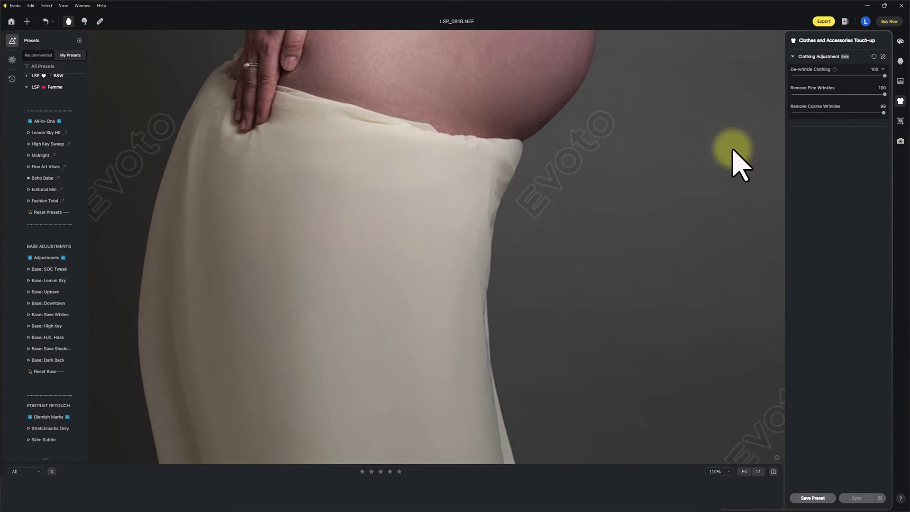
{"action": "left_click", "coordinate": [791, 76]}
{"action": "left_click_drag", "start_coordinate": [791, 76], "coordinate": [884, 76]}
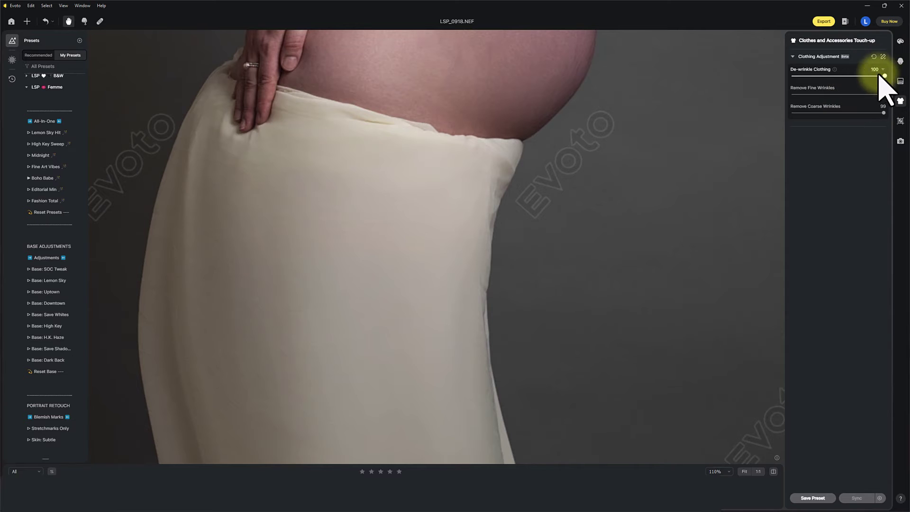
{"action": "left_click_drag", "start_coordinate": [883, 75], "coordinate": [874, 76]}
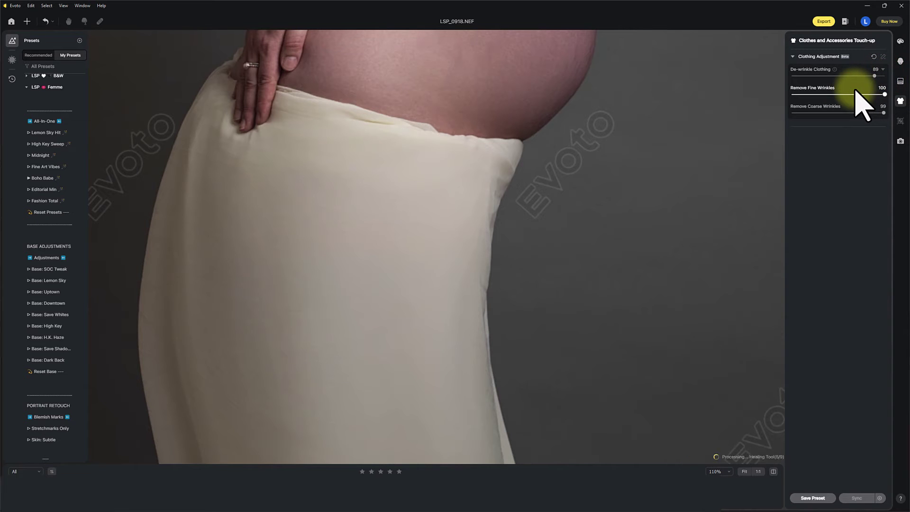
{"action": "left_click", "coordinate": [899, 61]}
{"action": "left_click_drag", "start_coordinate": [322, 126], "coordinate": [322, 314]}
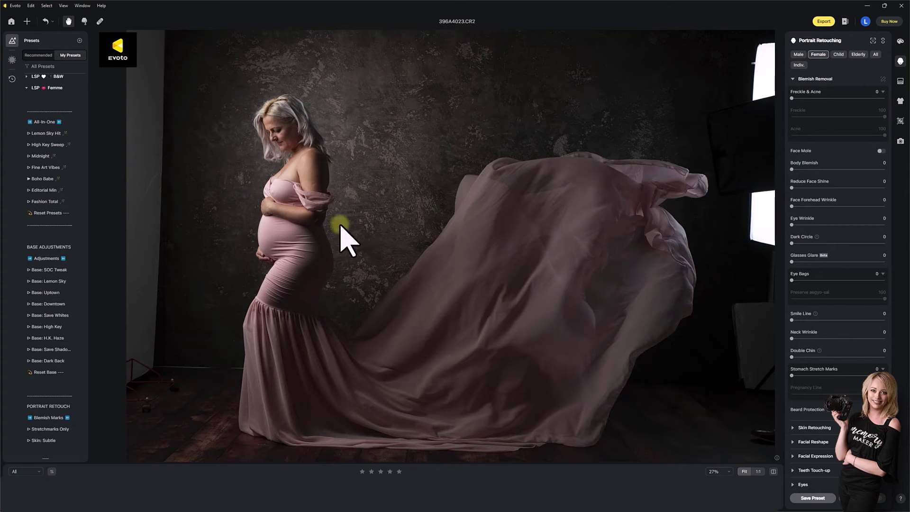
In Full Body Reshape, set AI Reshape to -31, Body to -15 and Height to 60
{"action": "left_click", "coordinate": [793, 78]}
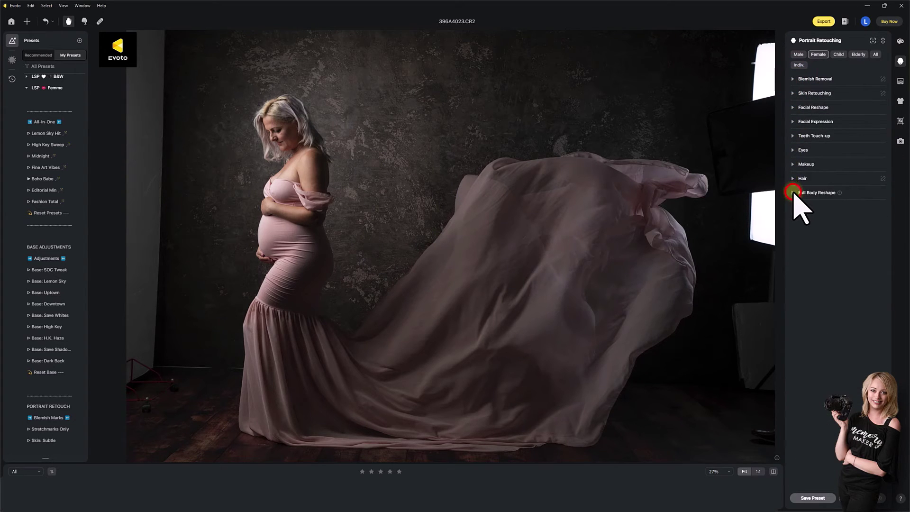
{"action": "left_click", "coordinate": [793, 192]}
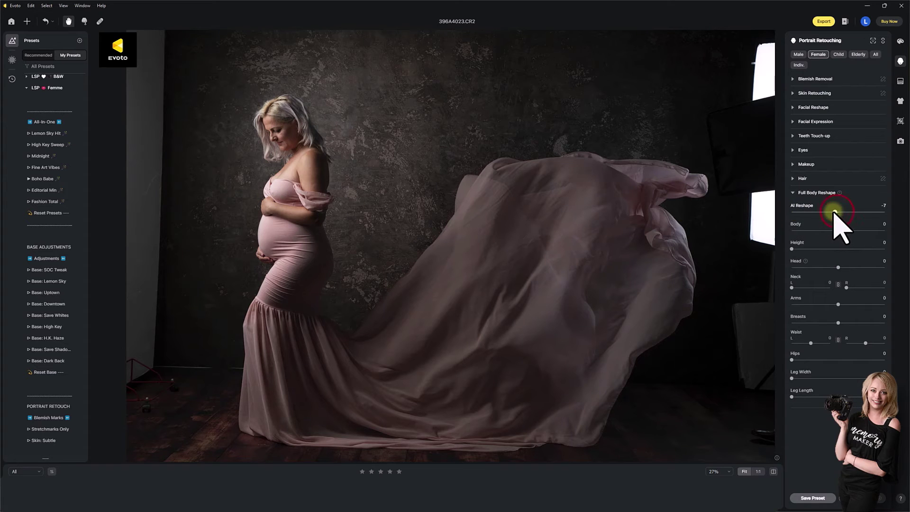
{"action": "mouse_move", "coordinate": [835, 211]}
{"action": "left_mouse_down"}
{"action": "mouse_move", "coordinate": [795, 212]}
{"action": "mouse_move", "coordinate": [884, 212]}
{"action": "mouse_move", "coordinate": [831, 212]}
{"action": "left_mouse_up"}
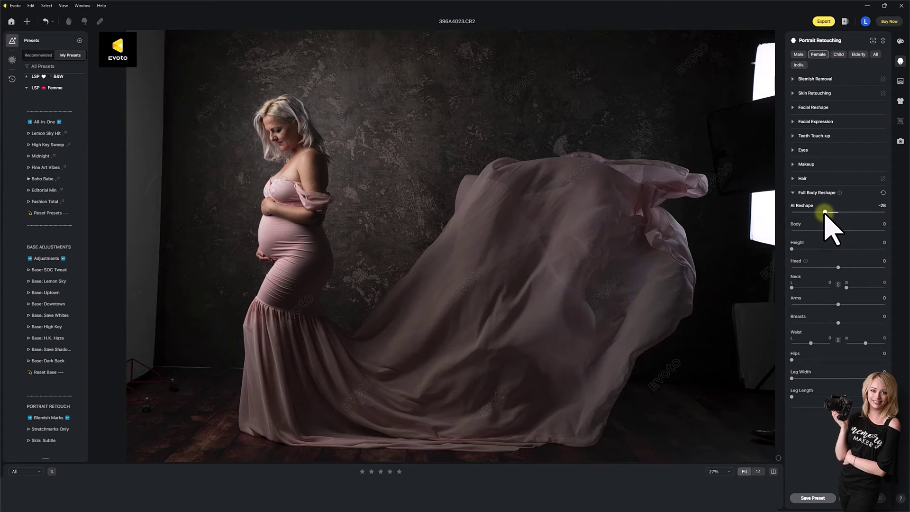
{"action": "left_click_drag", "start_coordinate": [825, 211], "coordinate": [823, 212]}
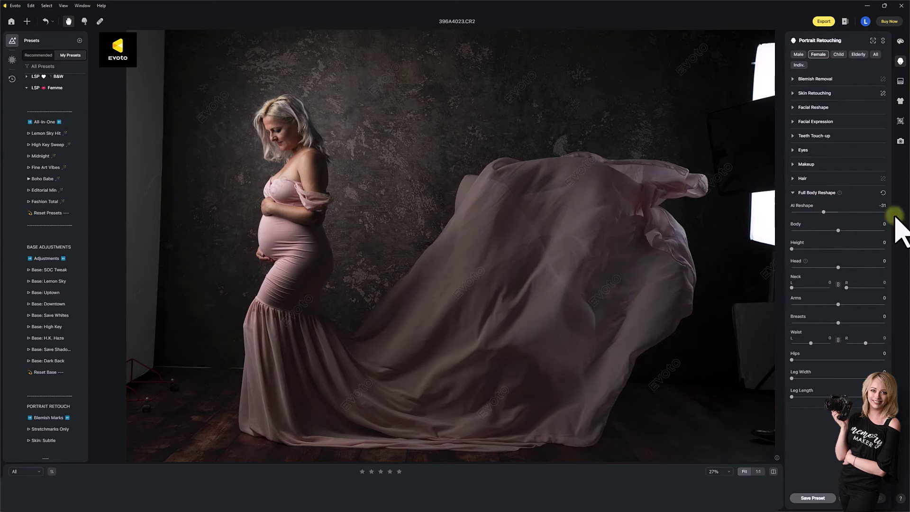
{"action": "left_click_drag", "start_coordinate": [838, 230], "coordinate": [838, 267]}
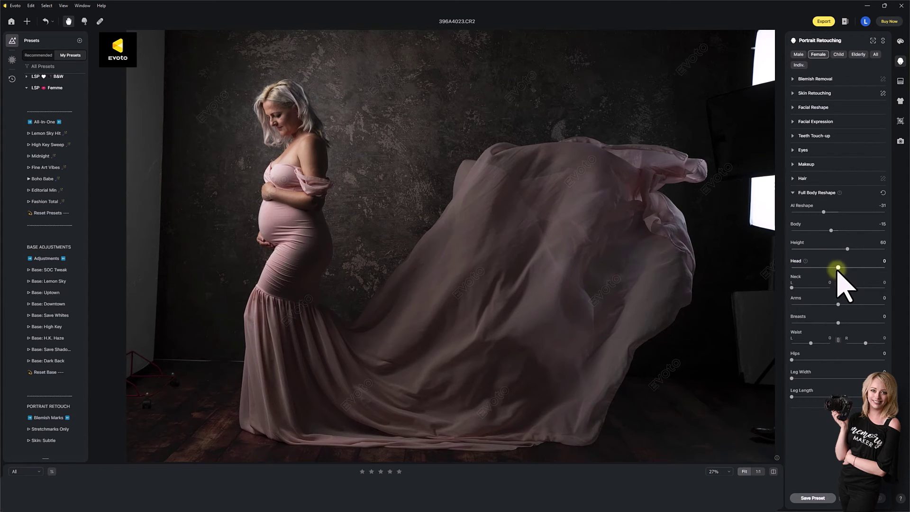
Set Neck to 19 and Breasts to 5, widen and lengthen the legs, then compare with the original
{"action": "left_click_drag", "start_coordinate": [791, 288], "coordinate": [829, 304]}
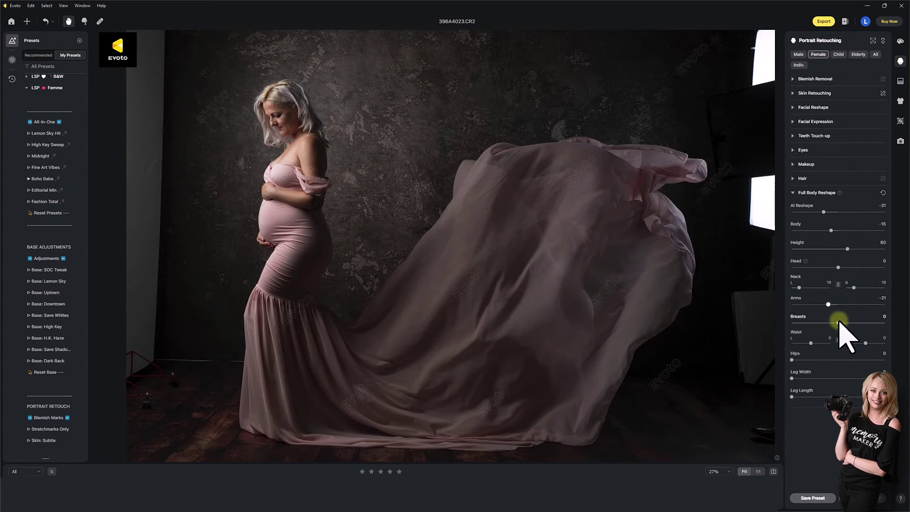
{"action": "left_click_drag", "start_coordinate": [871, 325], "coordinate": [837, 359]}
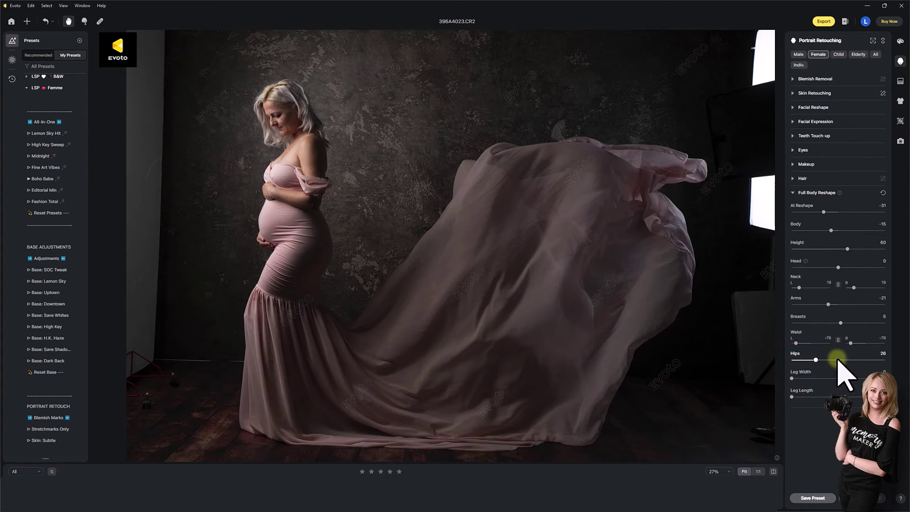
{"action": "left_click_drag", "start_coordinate": [791, 378], "coordinate": [859, 378]}
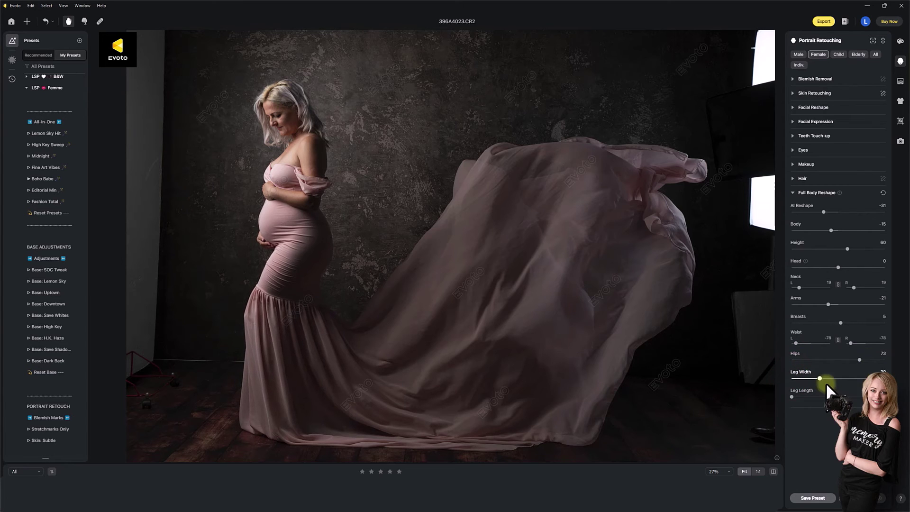
{"action": "left_click_drag", "start_coordinate": [791, 396], "coordinate": [857, 397]}
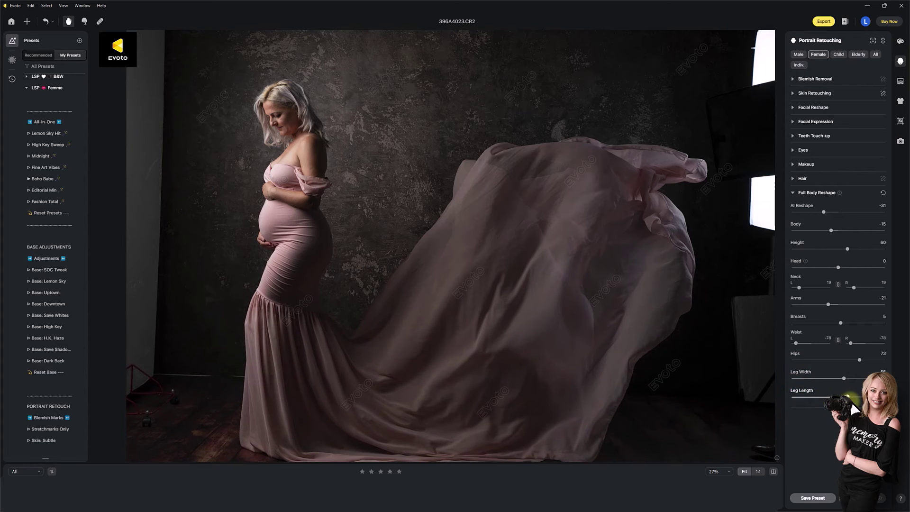
{"action": "left_click", "coordinate": [774, 471]}
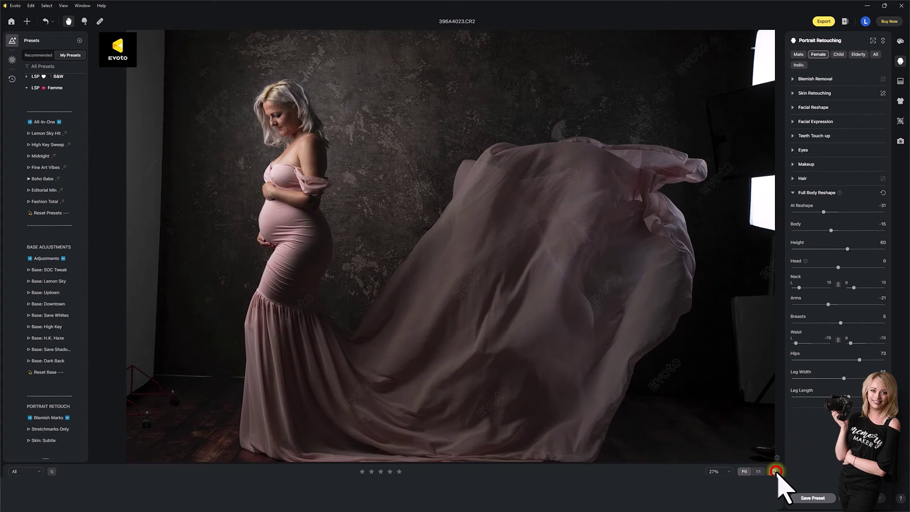
Turn off Compare and Liquify-warp the dress beside the belly, its left edge and the train's upper edge
{"action": "left_click", "coordinate": [774, 471]}
{"action": "left_click", "coordinate": [100, 22]}
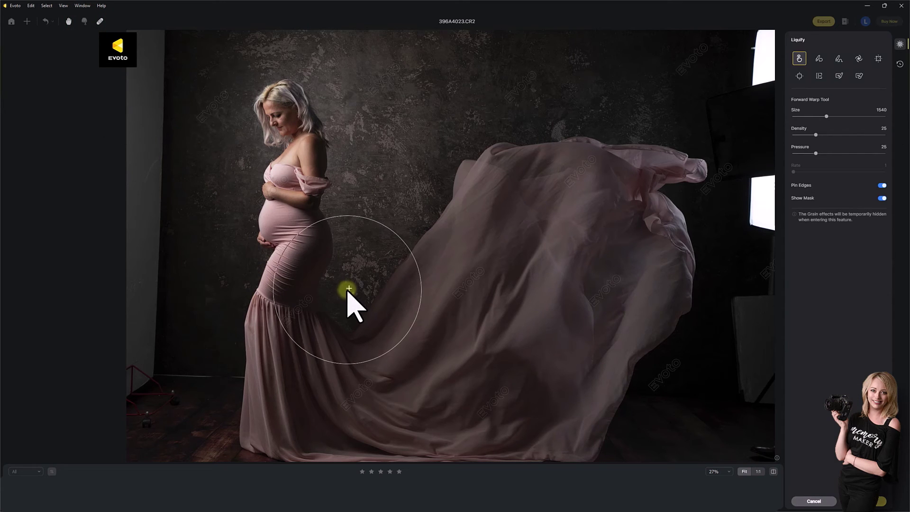
{"action": "left_click_drag", "start_coordinate": [340, 296], "coordinate": [324, 288]}
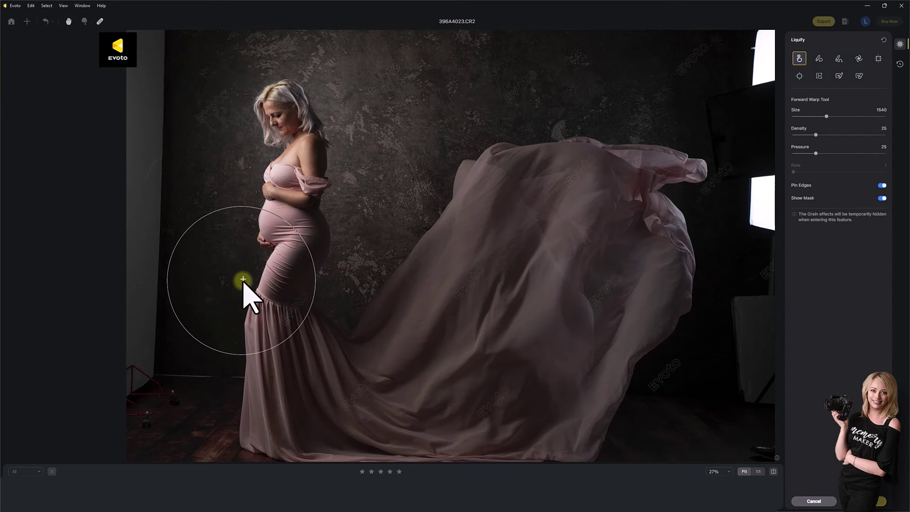
{"action": "mouse_move", "coordinate": [239, 277]}
{"action": "left_mouse_down"}
{"action": "mouse_move", "coordinate": [245, 352]}
{"action": "mouse_move", "coordinate": [237, 349]}
{"action": "mouse_move", "coordinate": [253, 416]}
{"action": "mouse_move", "coordinate": [246, 440]}
{"action": "mouse_move", "coordinate": [227, 453]}
{"action": "left_mouse_up"}
{"action": "mouse_move", "coordinate": [393, 284]}
{"action": "left_mouse_down"}
{"action": "mouse_move", "coordinate": [417, 197]}
{"action": "mouse_move", "coordinate": [545, 197]}
{"action": "mouse_move", "coordinate": [621, 138]}
{"action": "mouse_move", "coordinate": [697, 166]}
{"action": "mouse_move", "coordinate": [710, 248]}
{"action": "mouse_move", "coordinate": [670, 386]}
{"action": "mouse_move", "coordinate": [575, 436]}
{"action": "mouse_move", "coordinate": [603, 442]}
{"action": "mouse_move", "coordinate": [633, 398]}
{"action": "mouse_move", "coordinate": [763, 331]}
{"action": "mouse_move", "coordinate": [682, 285]}
{"action": "mouse_move", "coordinate": [725, 159]}
{"action": "mouse_move", "coordinate": [644, 138]}
{"action": "left_mouse_up"}
Warp the fabric's left edge and top-right fold, then apply the Liquify edits
{"action": "mouse_move", "coordinate": [461, 196]}
{"action": "left_mouse_down"}
{"action": "mouse_move", "coordinate": [408, 257]}
{"action": "mouse_move", "coordinate": [446, 216]}
{"action": "mouse_move", "coordinate": [386, 342]}
{"action": "mouse_move", "coordinate": [434, 315]}
{"action": "mouse_move", "coordinate": [342, 329]}
{"action": "mouse_move", "coordinate": [350, 350]}
{"action": "mouse_move", "coordinate": [340, 344]}
{"action": "mouse_move", "coordinate": [338, 322]}
{"action": "mouse_move", "coordinate": [369, 347]}
{"action": "mouse_move", "coordinate": [384, 340]}
{"action": "mouse_move", "coordinate": [386, 327]}
{"action": "mouse_move", "coordinate": [405, 335]}
{"action": "mouse_move", "coordinate": [403, 319]}
{"action": "mouse_move", "coordinate": [496, 351]}
{"action": "mouse_move", "coordinate": [442, 302]}
{"action": "mouse_move", "coordinate": [487, 336]}
{"action": "mouse_move", "coordinate": [499, 319]}
{"action": "mouse_move", "coordinate": [480, 283]}
{"action": "mouse_move", "coordinate": [513, 288]}
{"action": "mouse_move", "coordinate": [509, 277]}
{"action": "mouse_move", "coordinate": [528, 290]}
{"action": "left_mouse_up"}
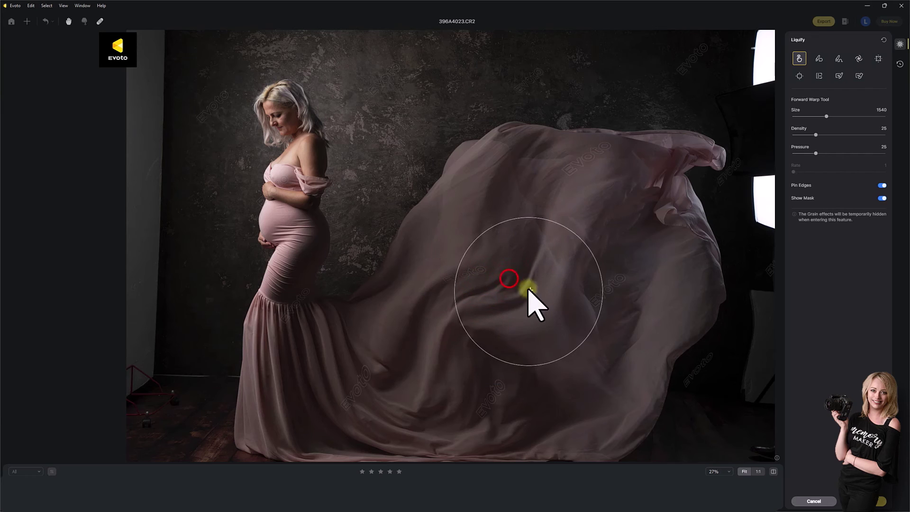
{"action": "mouse_move", "coordinate": [465, 138]}
{"action": "left_mouse_down"}
{"action": "mouse_move", "coordinate": [558, 155]}
{"action": "mouse_move", "coordinate": [553, 120]}
{"action": "mouse_move", "coordinate": [580, 122]}
{"action": "mouse_move", "coordinate": [636, 155]}
{"action": "mouse_move", "coordinate": [646, 129]}
{"action": "mouse_move", "coordinate": [659, 125]}
{"action": "mouse_move", "coordinate": [662, 161]}
{"action": "mouse_move", "coordinate": [714, 160]}
{"action": "mouse_move", "coordinate": [673, 189]}
{"action": "mouse_move", "coordinate": [711, 187]}
{"action": "mouse_move", "coordinate": [690, 239]}
{"action": "left_mouse_up"}
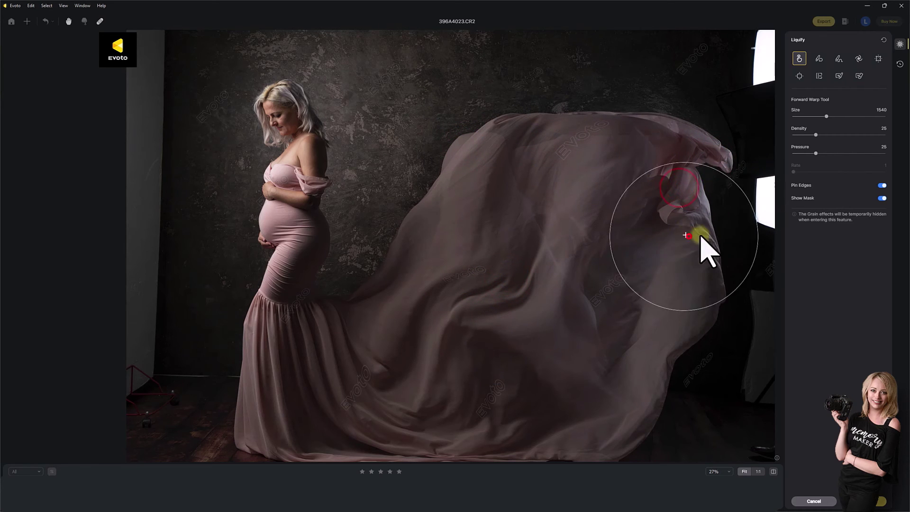
{"action": "left_click", "coordinate": [341, 102]}
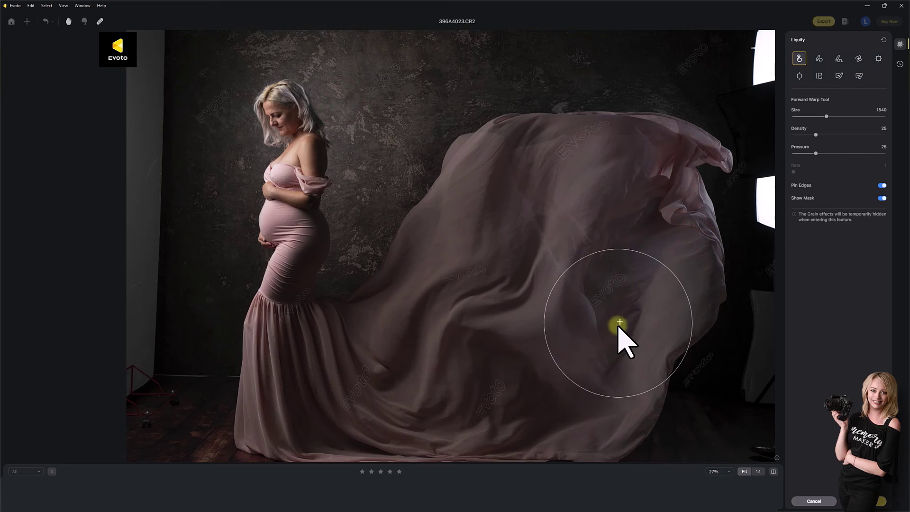
{"action": "left_click", "coordinate": [880, 500]}
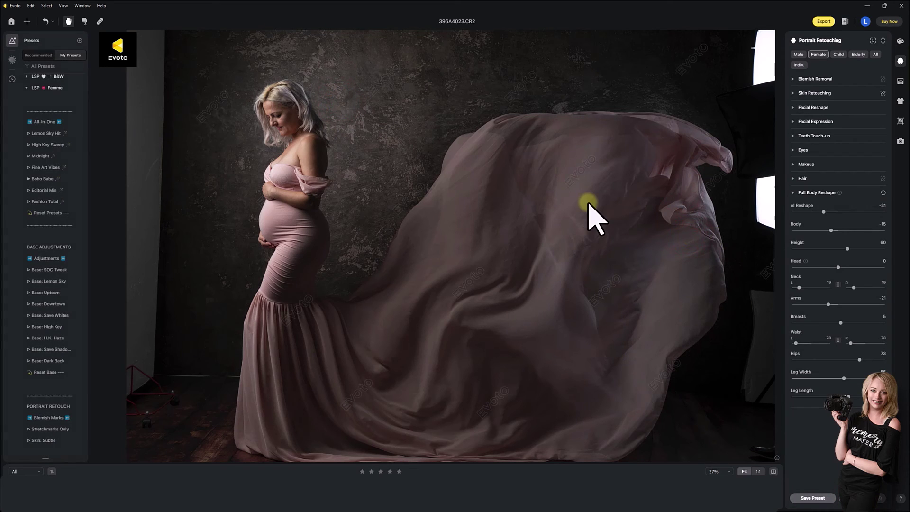
Raise the High Cranial Top to 48 and set the Hairline to -32
{"action": "left_click", "coordinate": [794, 180]}
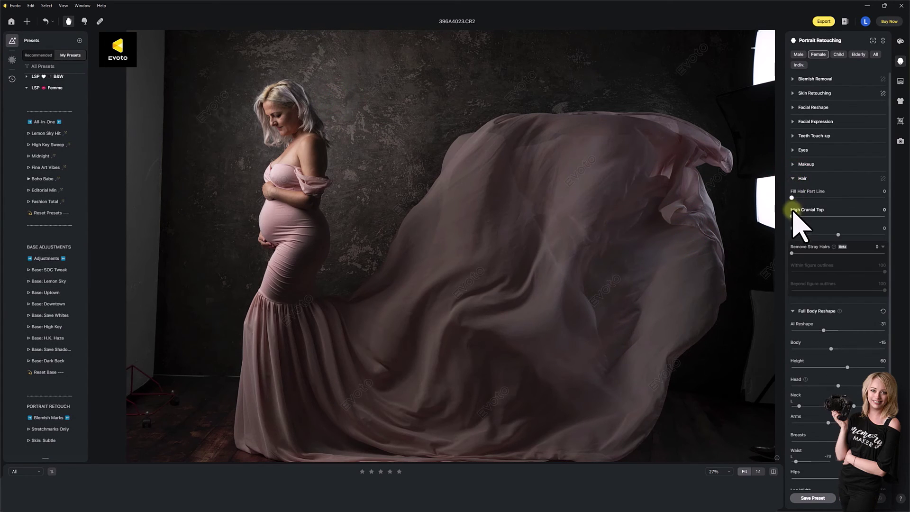
{"action": "left_click_drag", "start_coordinate": [791, 216], "coordinate": [823, 235]}
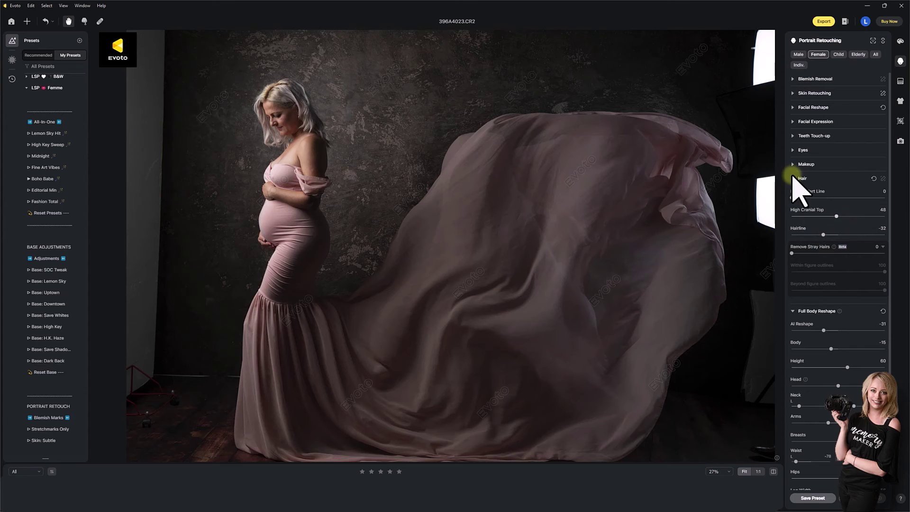
{"action": "left_click", "coordinate": [794, 163]}
{"action": "left_click", "coordinate": [795, 161]}
Set Freckle & Acne removal to 57 and toggle Compare to check against the original
{"action": "left_click", "coordinate": [792, 79]}
{"action": "left_click_drag", "start_coordinate": [791, 98], "coordinate": [845, 105]}
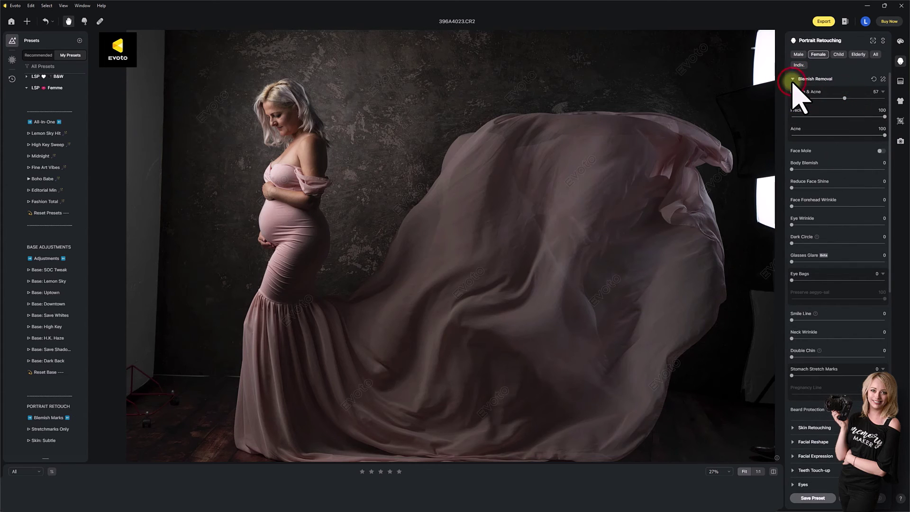
{"action": "left_click", "coordinate": [792, 80]}
{"action": "left_click", "coordinate": [773, 471]}
{"action": "left_click", "coordinate": [773, 471]}
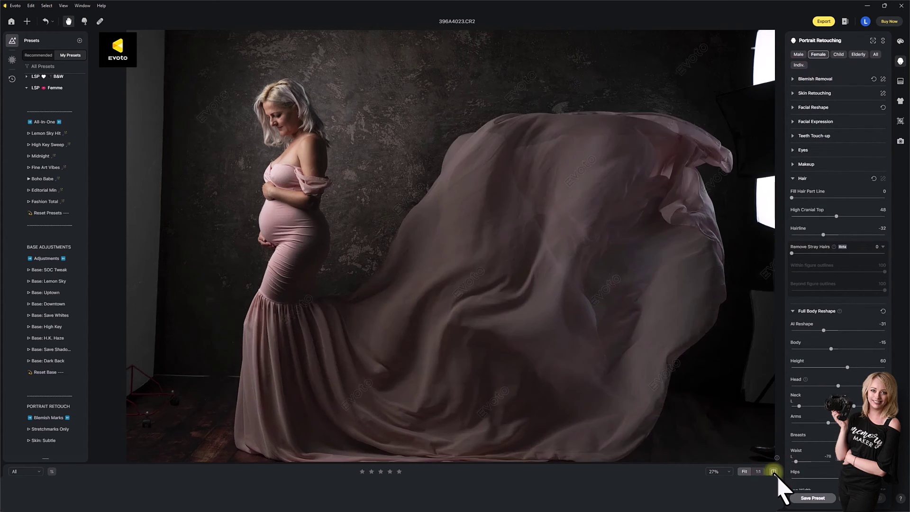
{"action": "left_click", "coordinate": [773, 471]}
{"action": "left_click", "coordinate": [773, 471]}
{"action": "left_click", "coordinate": [773, 471]}
{"action": "left_click", "coordinate": [773, 471]}
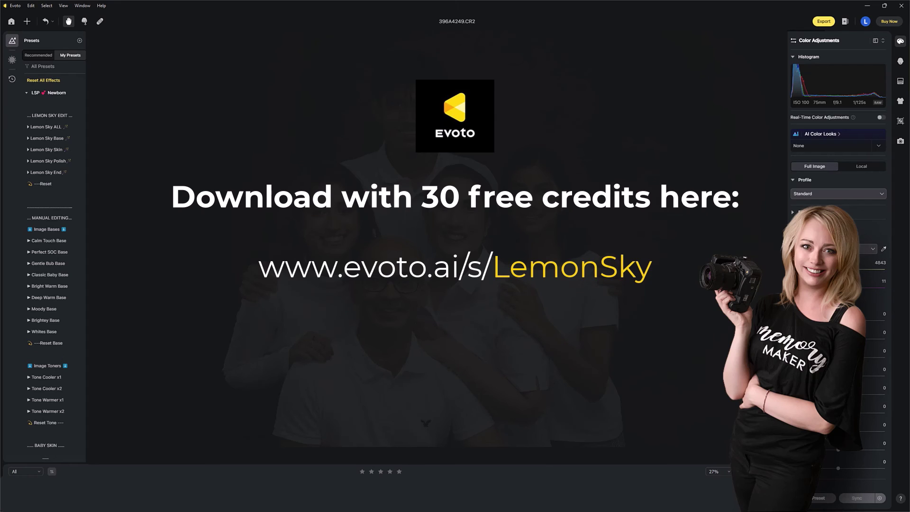
Zoom into the photo and expand the Lemon Sky ALL group in My Presets
{"action": "scroll", "coordinate": [448, 256], "scroll_direction": "up", "scroll_amount": 2}
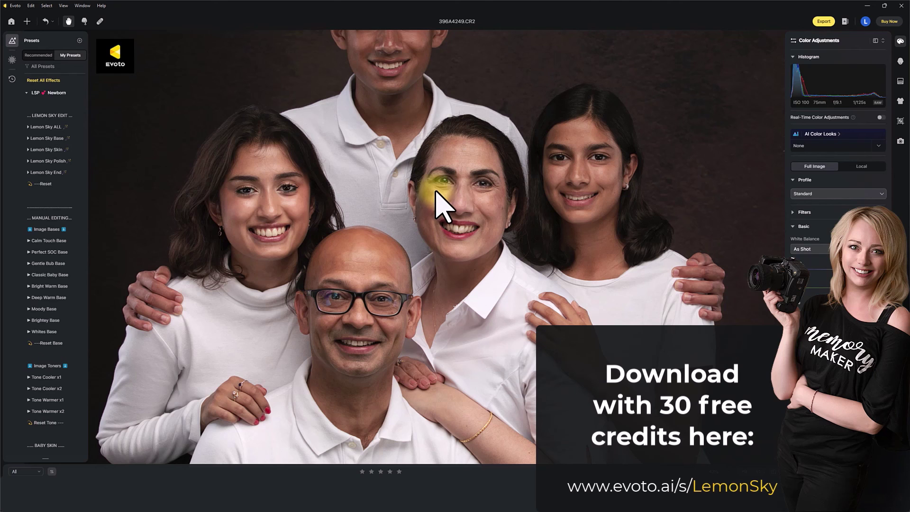
{"action": "scroll", "coordinate": [446, 211], "scroll_direction": "up", "scroll_amount": 1}
{"action": "scroll", "coordinate": [439, 217], "scroll_direction": "up", "scroll_amount": 1}
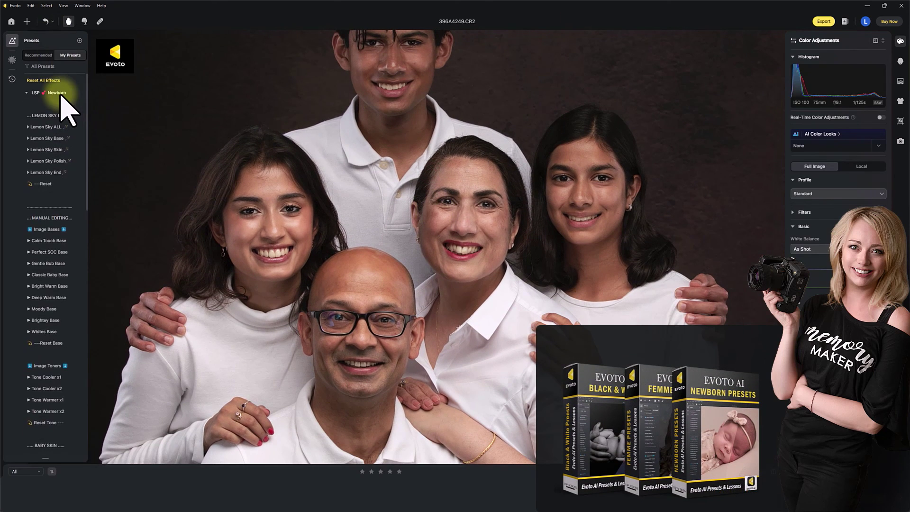
{"action": "left_click", "coordinate": [47, 127]}
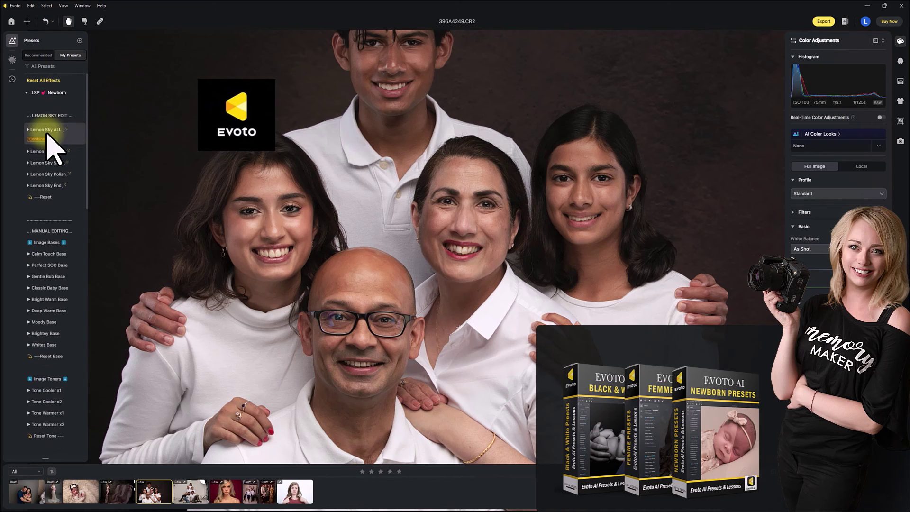